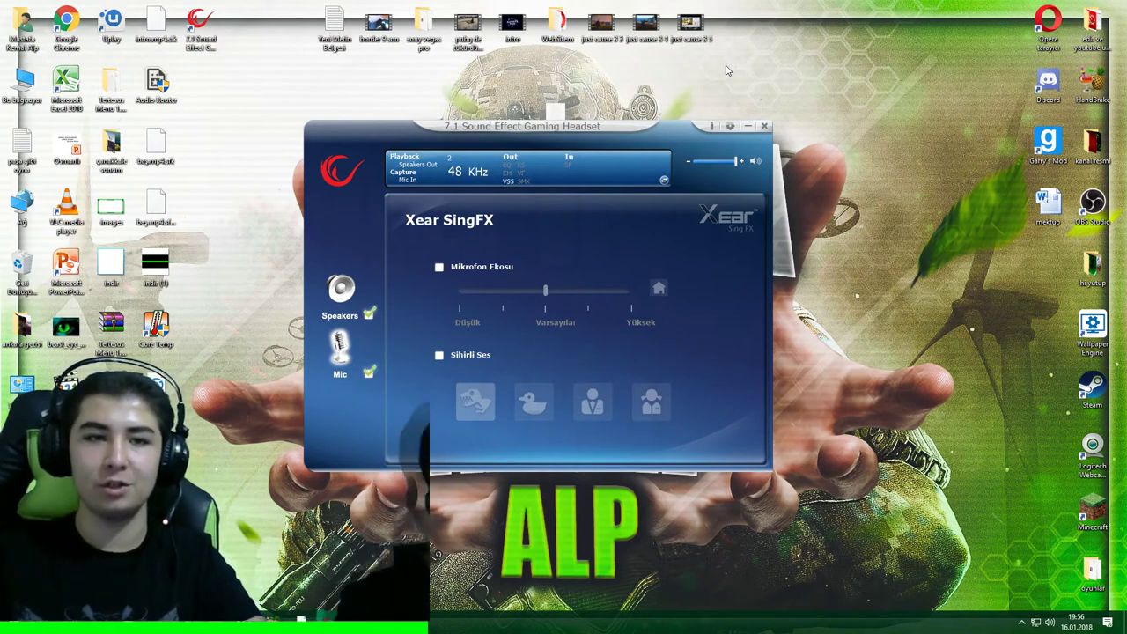
# Step: Open the speakers' Ses Düzeyi Kontrolü page and move the 7.1 Sound Effect Gaming Headset shortcut to an empty desktop spot
pyautogui.click(359, 280)
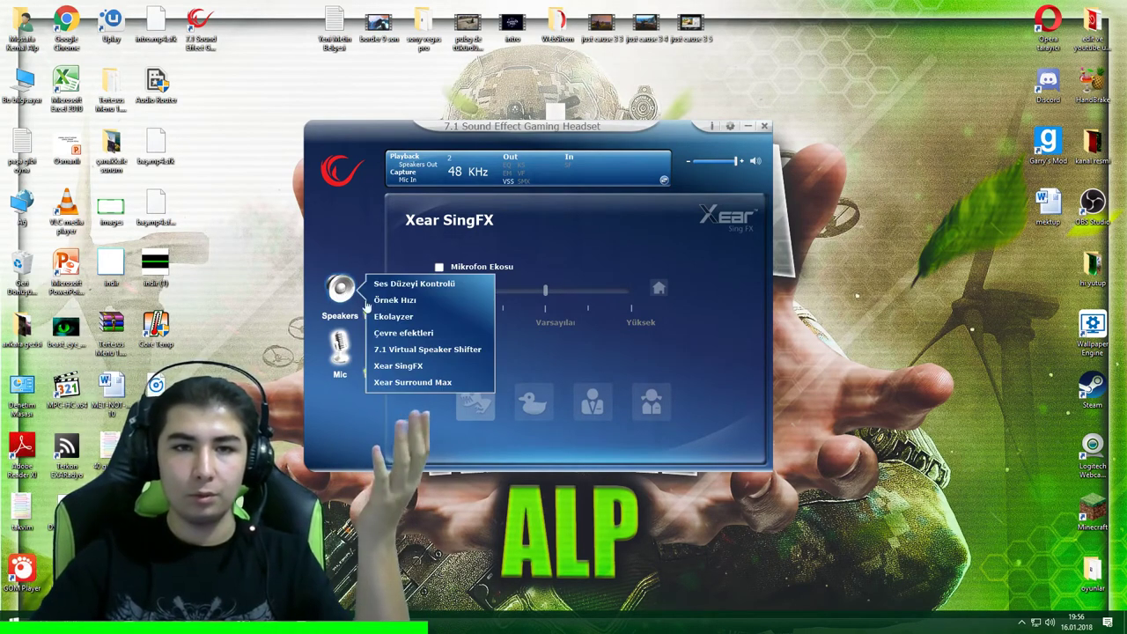
pyautogui.click(393, 291)
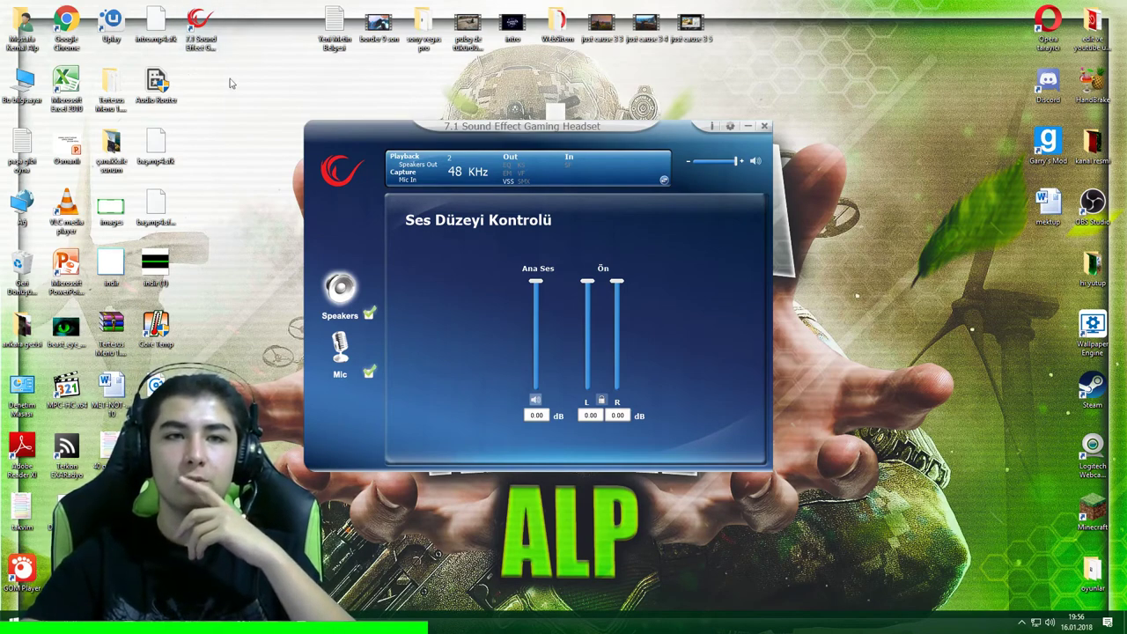
pyautogui.moveTo(199, 27); pyautogui.dragTo(271, 114)
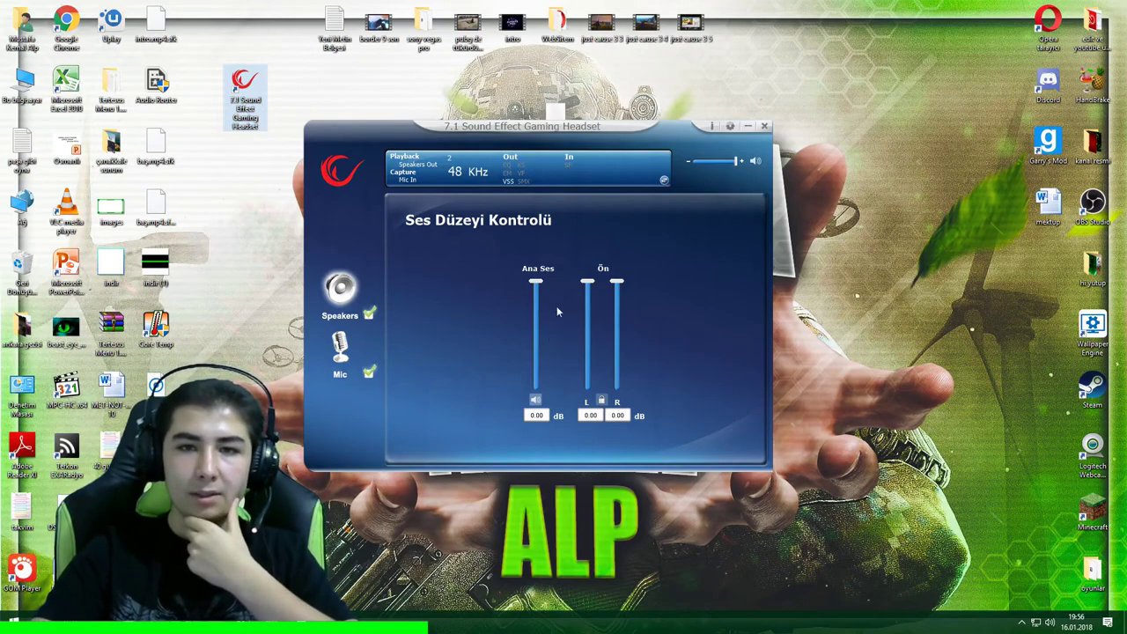
pyautogui.moveTo(537, 284)
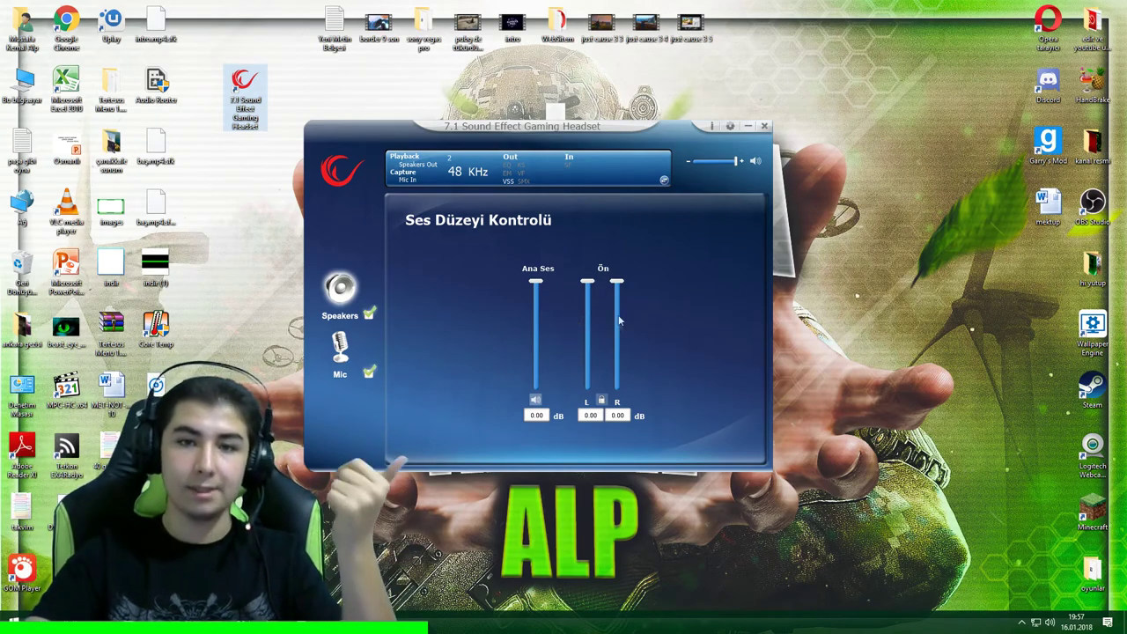
# Step: Open the speakers' Örnek Hızı settings, try the 44.1 KHz sample rate and switch back to 48 KHz
pyautogui.click(352, 299)
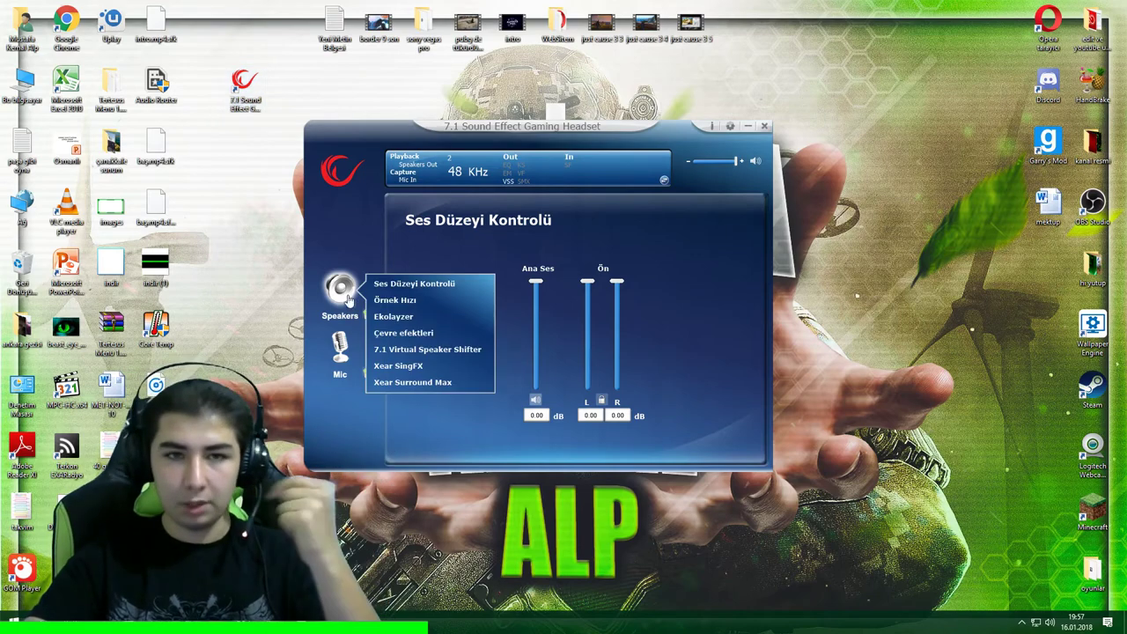
pyautogui.click(397, 296)
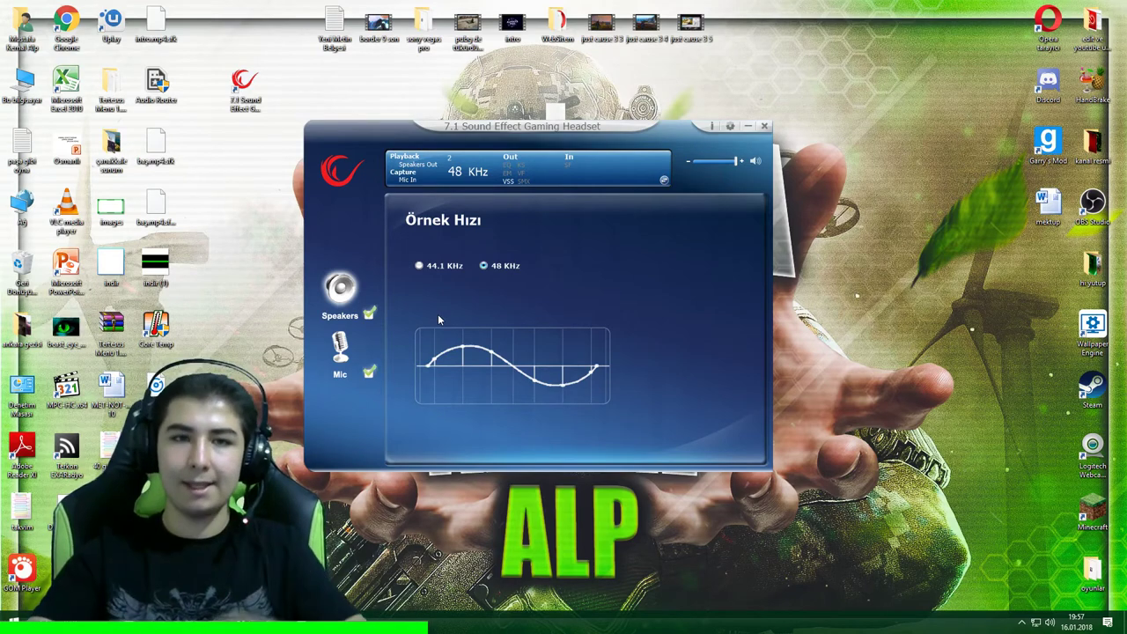
pyautogui.click(333, 302)
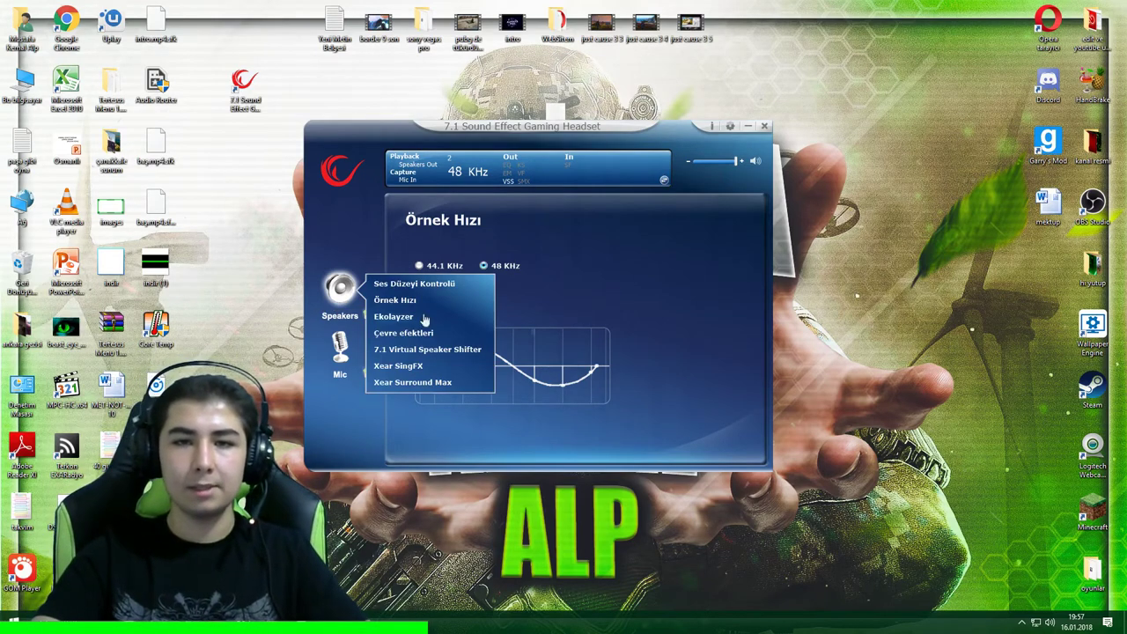
pyautogui.click(500, 319)
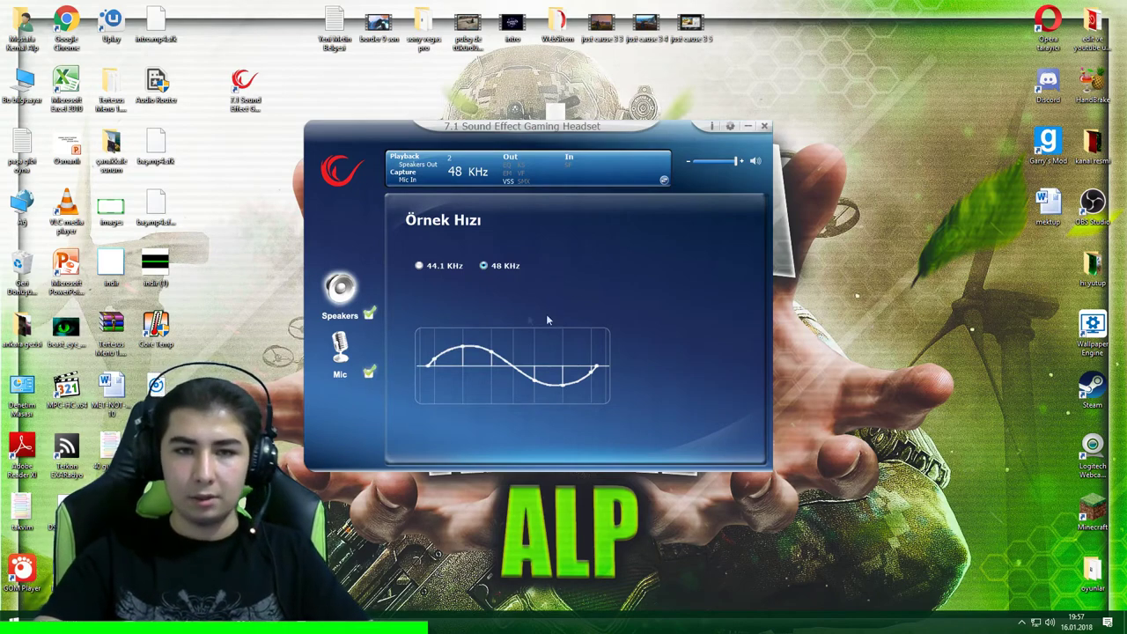
pyautogui.click(419, 266)
pyautogui.click(484, 266)
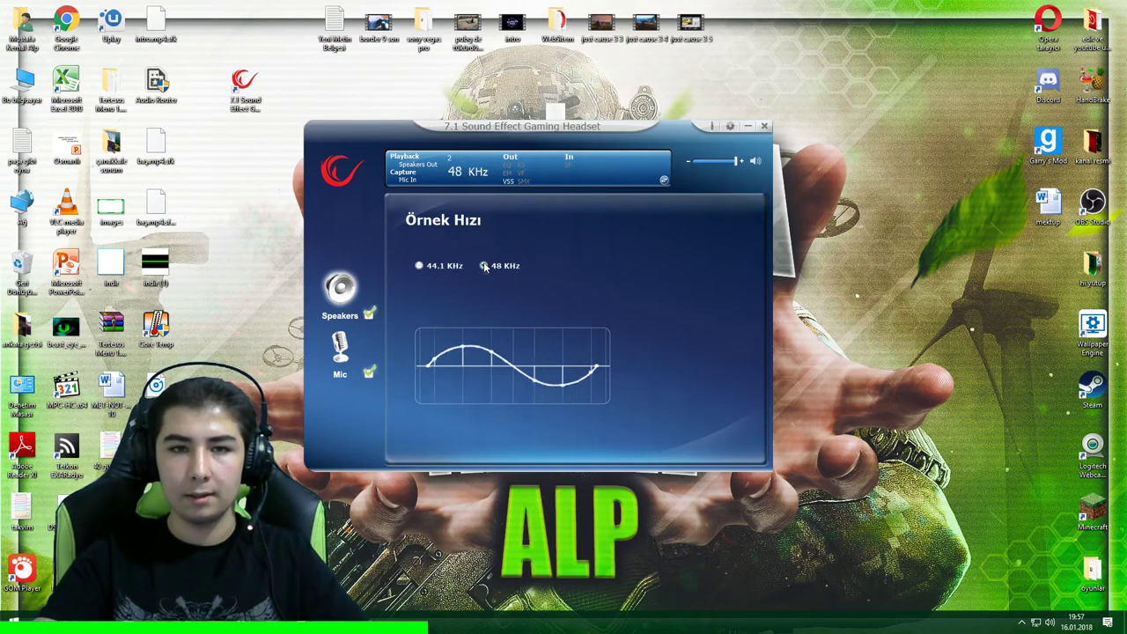
# Step: Open the speakers' Ekolayzer page to view its frequency bands and presets
pyautogui.click(342, 290)
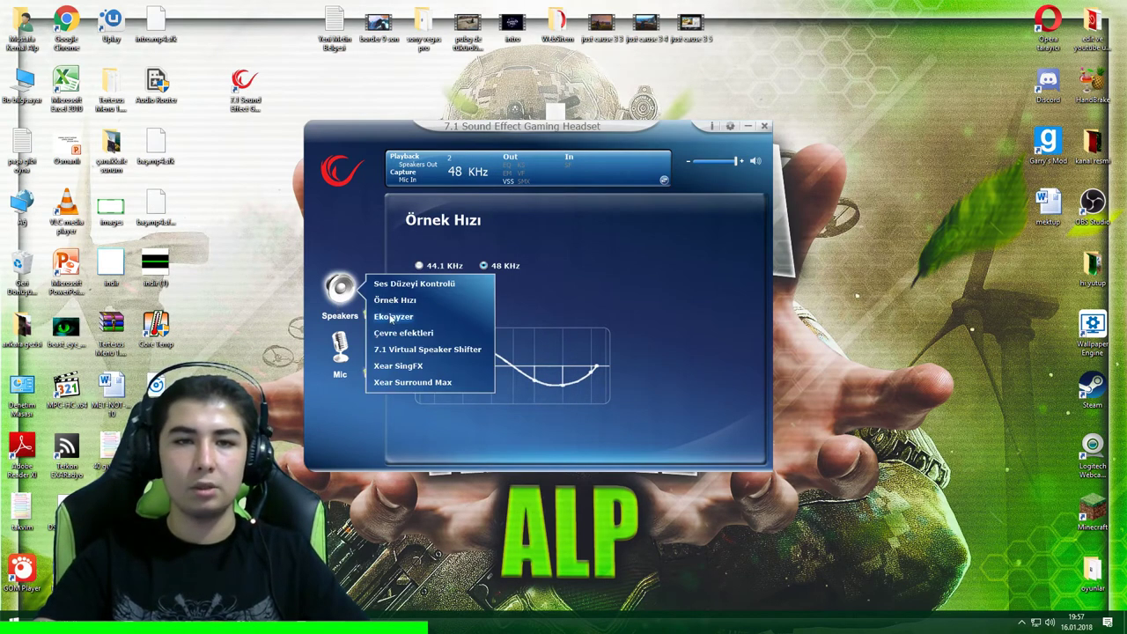
pyautogui.click(393, 319)
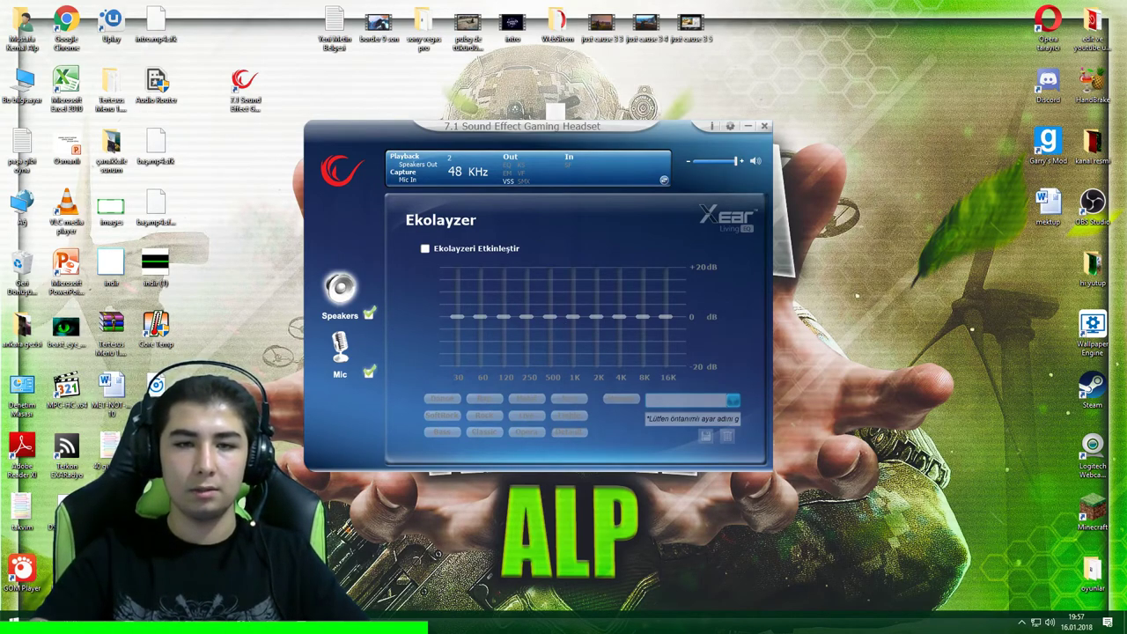
pyautogui.hotkey('alt', 'Tab')
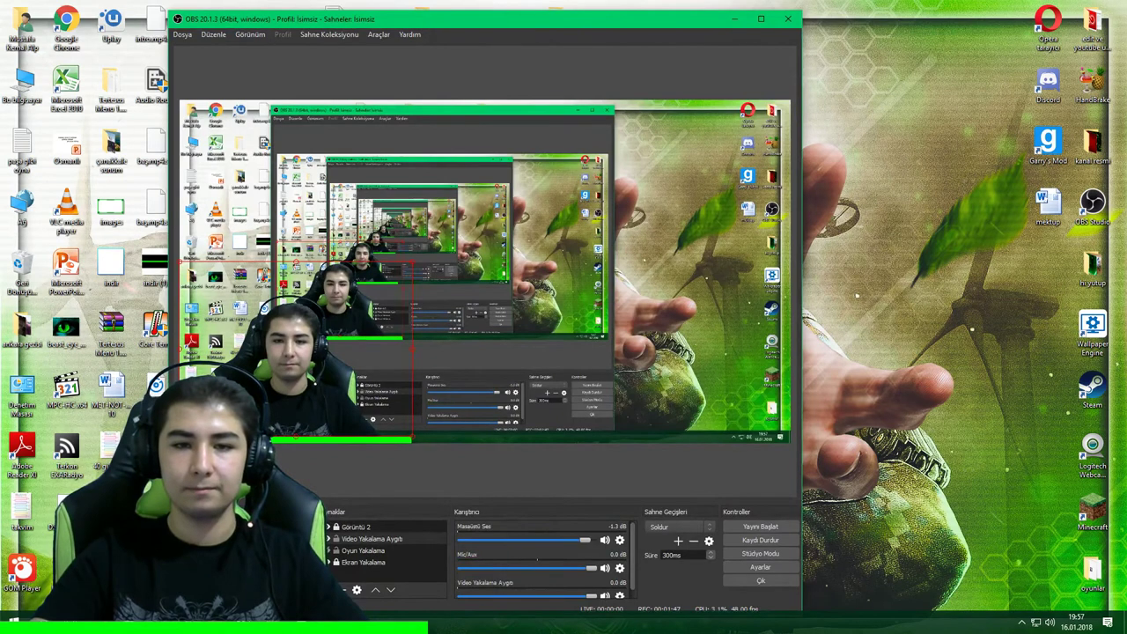
pyautogui.hotkey('alt', 'Tab')
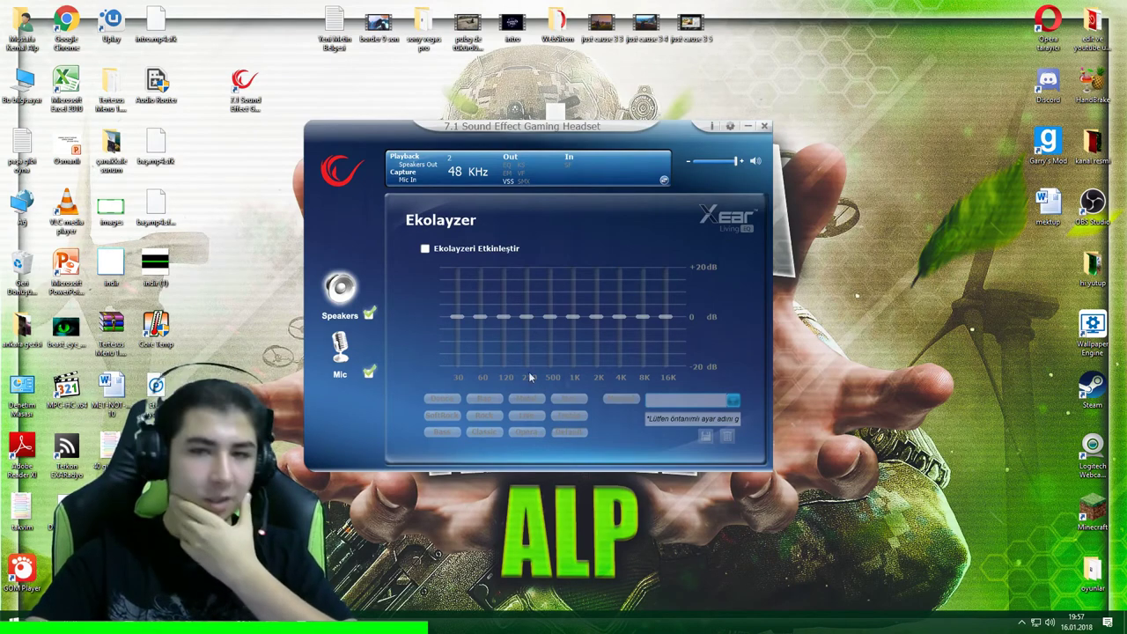
pyautogui.click(345, 346)
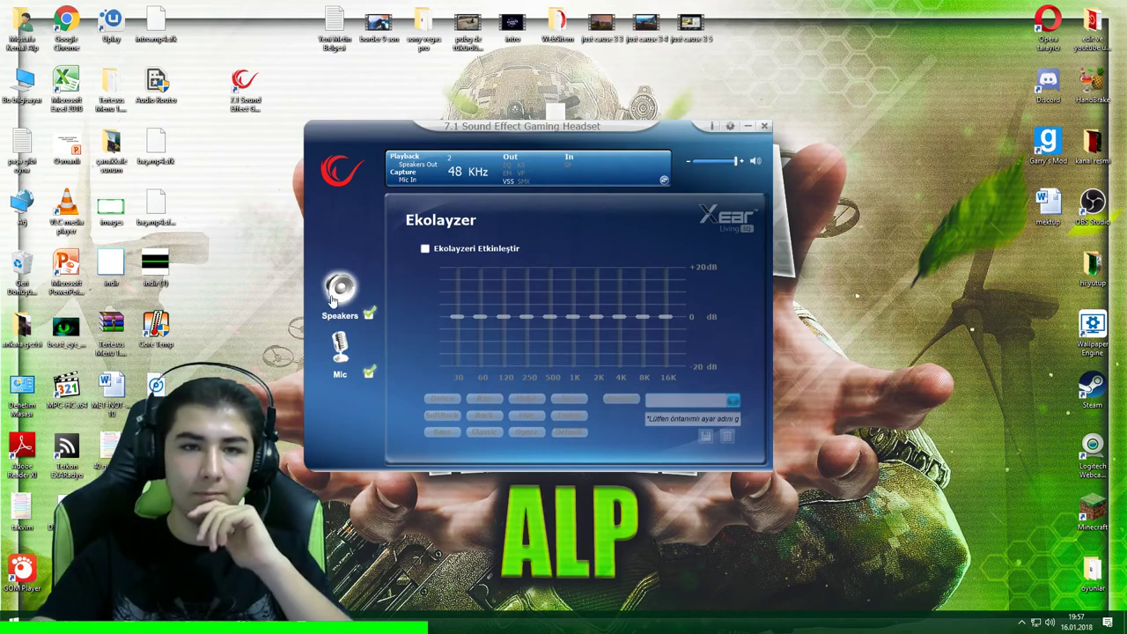
# Step: Open the speakers' Çevre efektleri page and switch the environment effects on and off again
pyautogui.click(333, 300)
pyautogui.click(396, 331)
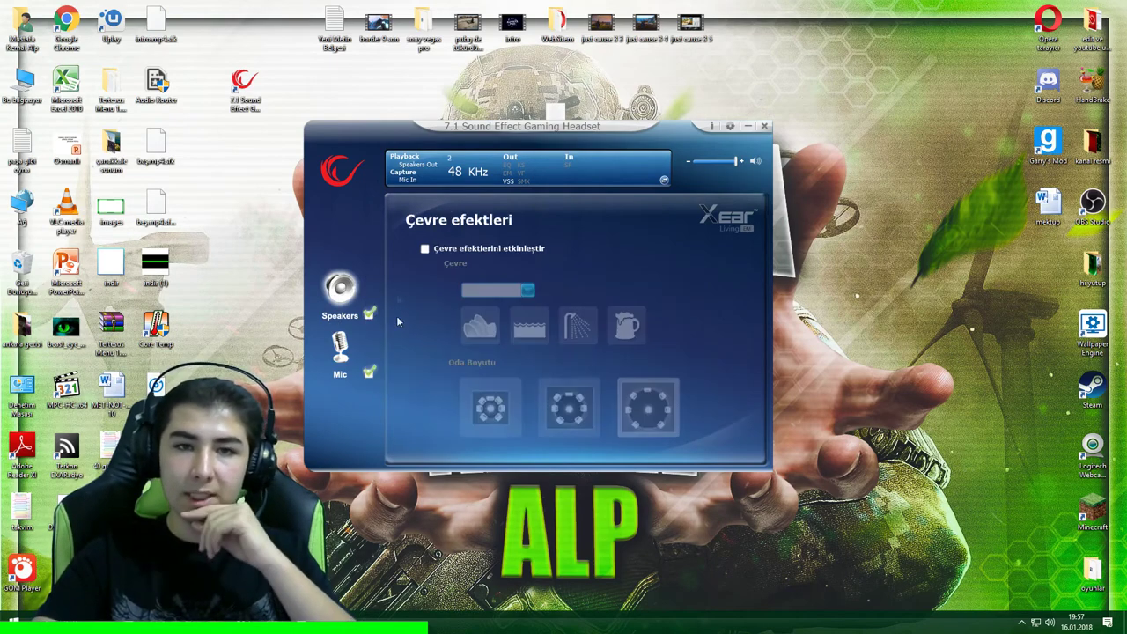
pyautogui.click(426, 251)
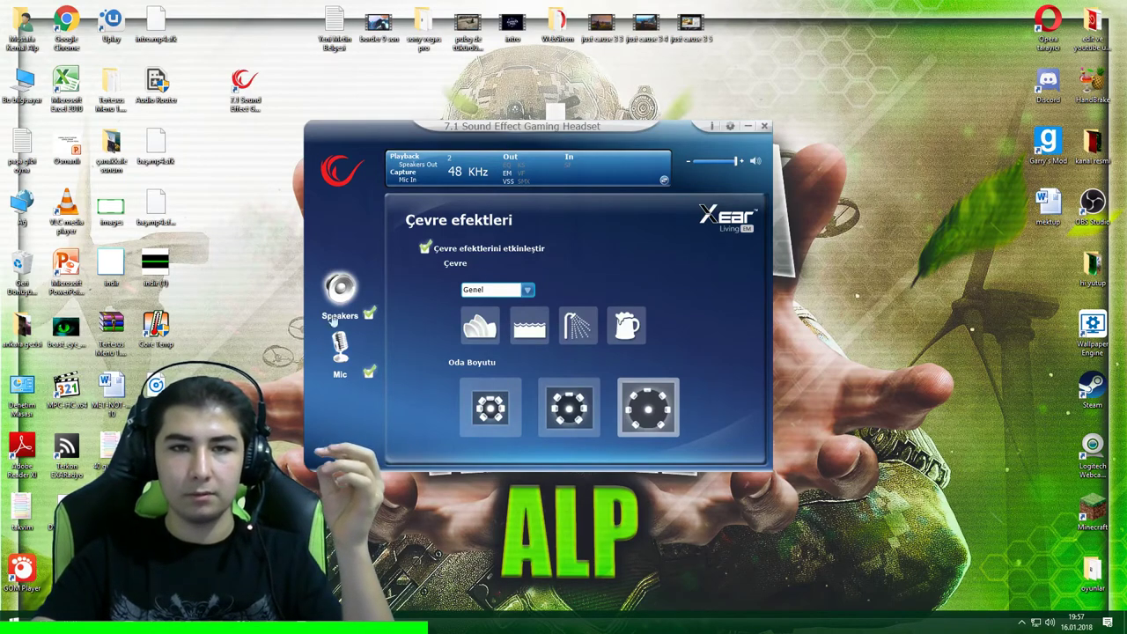
pyautogui.click(426, 250)
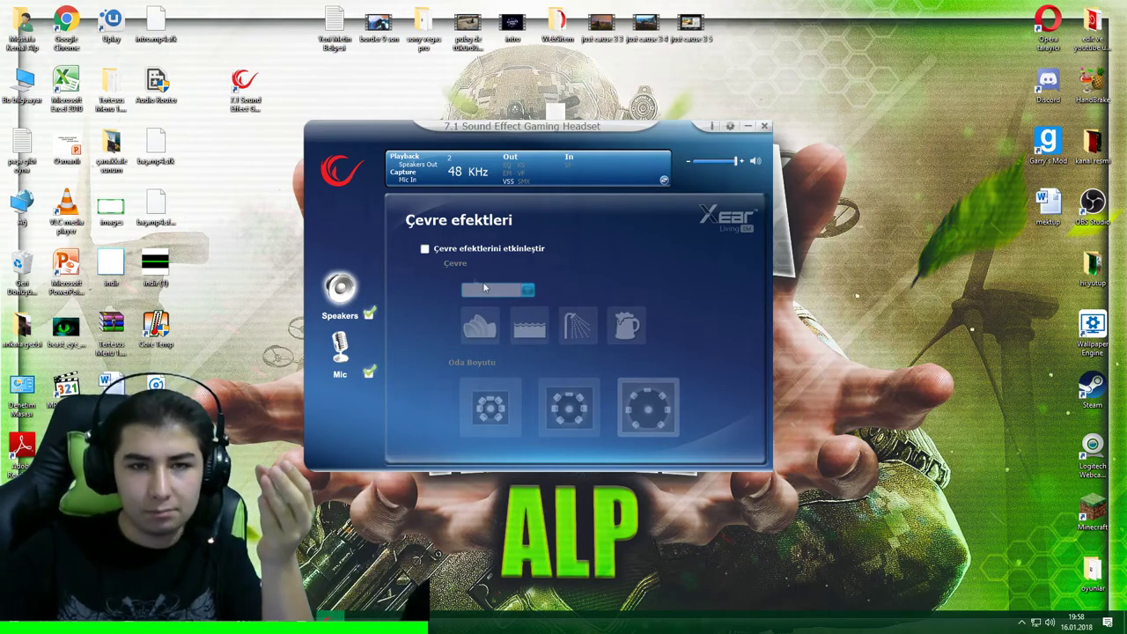
# Step: Try the environment effects with the Büyük Oda room size and disable them again
pyautogui.click(425, 249)
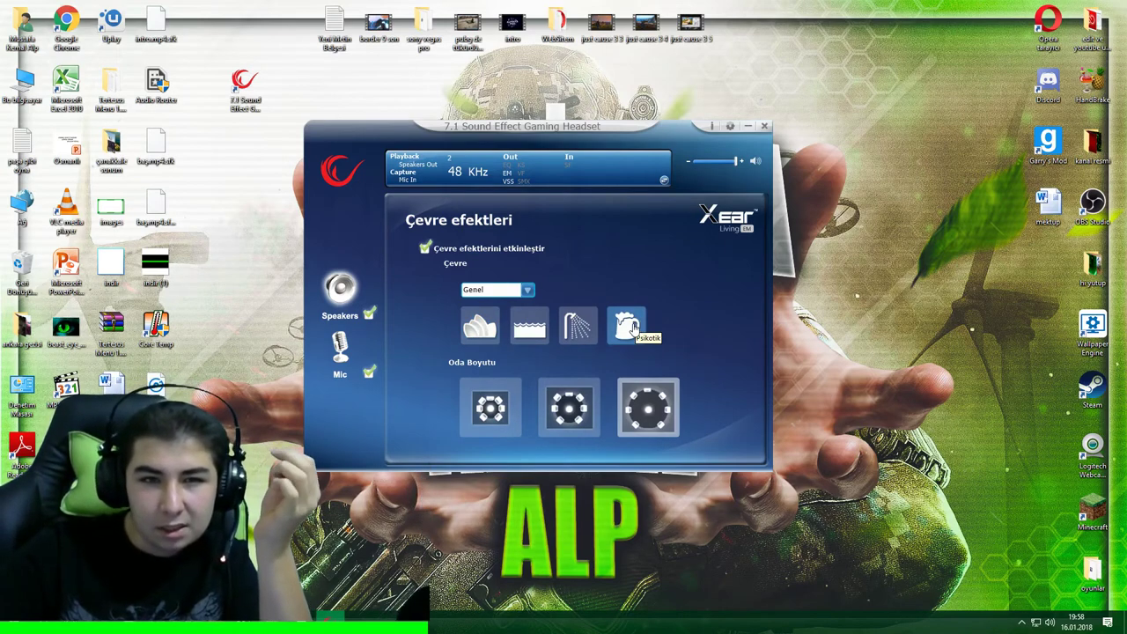
pyautogui.click(426, 250)
pyautogui.click(425, 251)
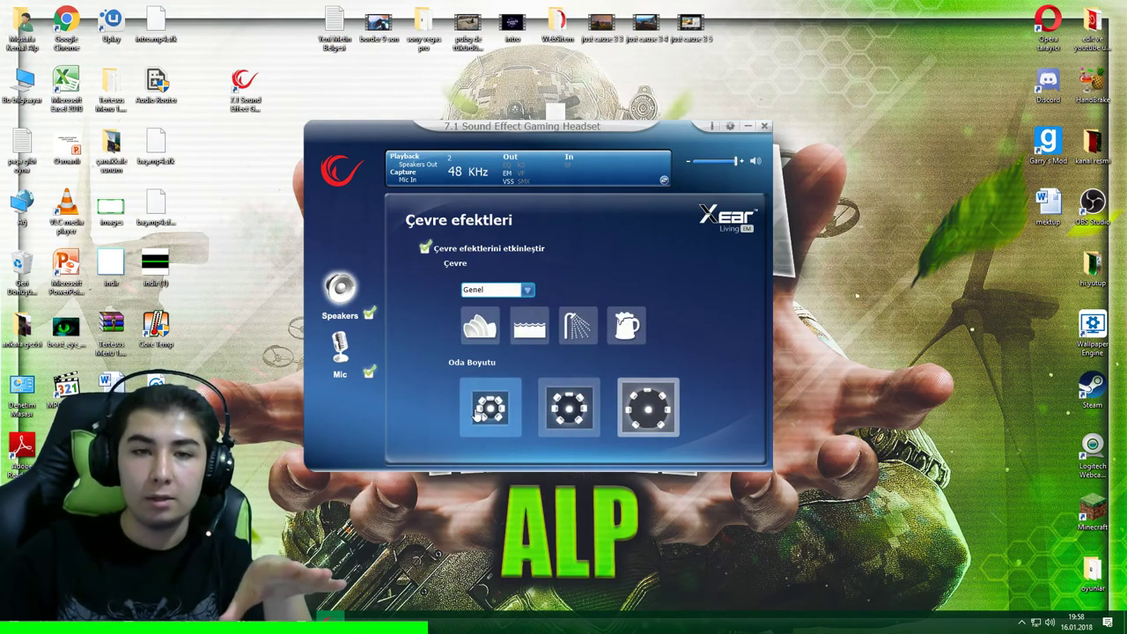
pyautogui.click(664, 391)
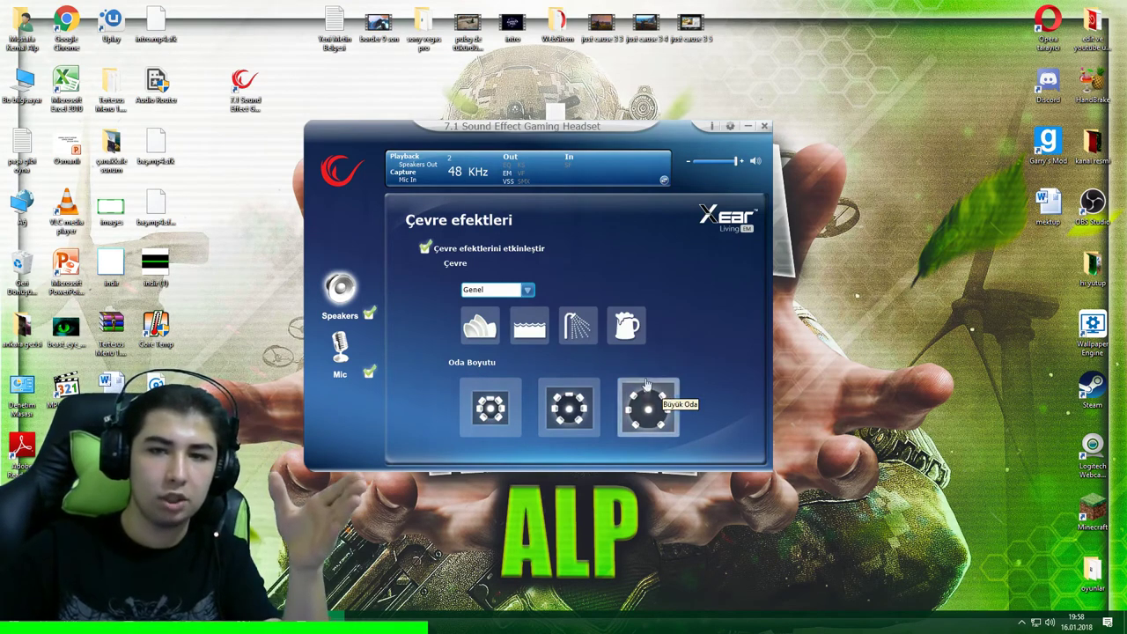
pyautogui.click(426, 249)
pyautogui.click(336, 298)
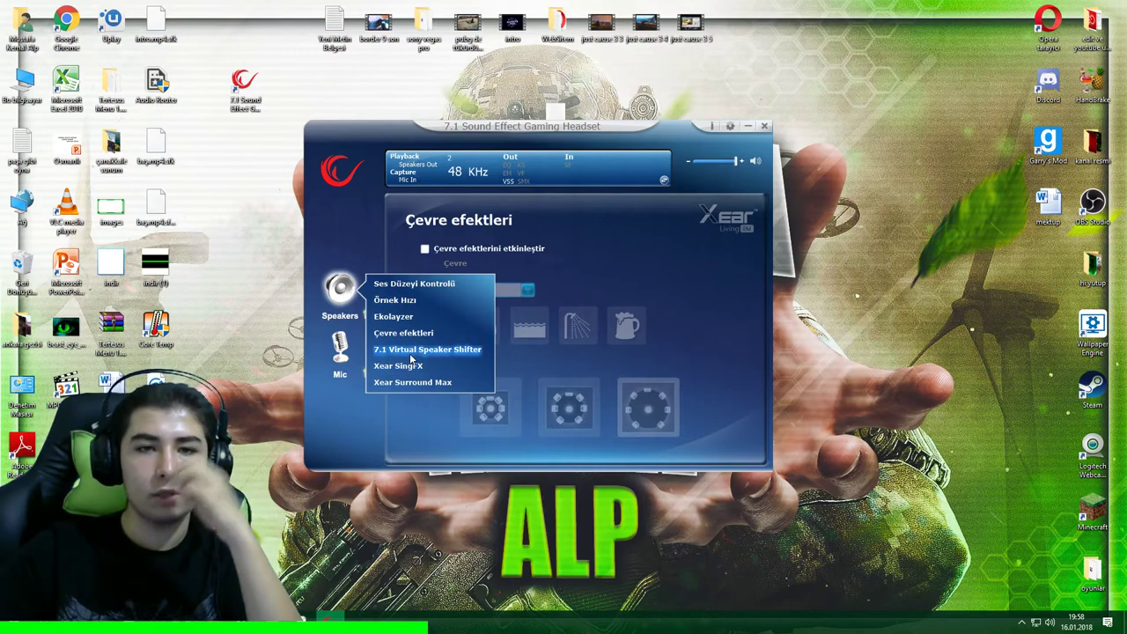
pyautogui.press('Escape')
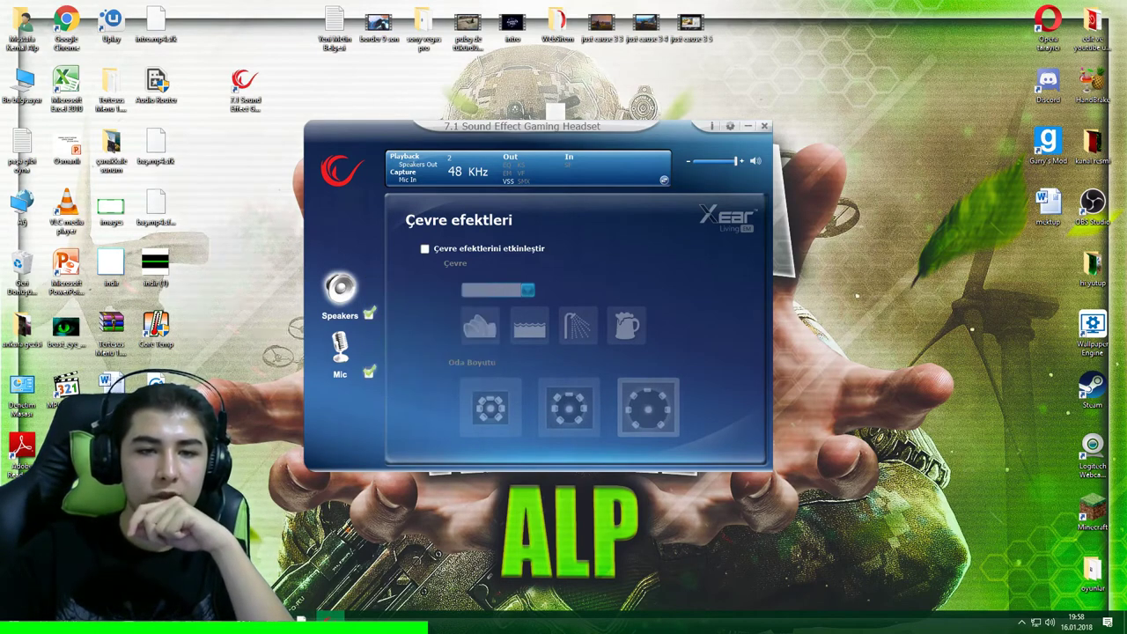
pyautogui.hotkey('alt', 'Tab')
pyautogui.hotkey('alt', 'Tab')
pyautogui.hotkey('alt', 'Tab')
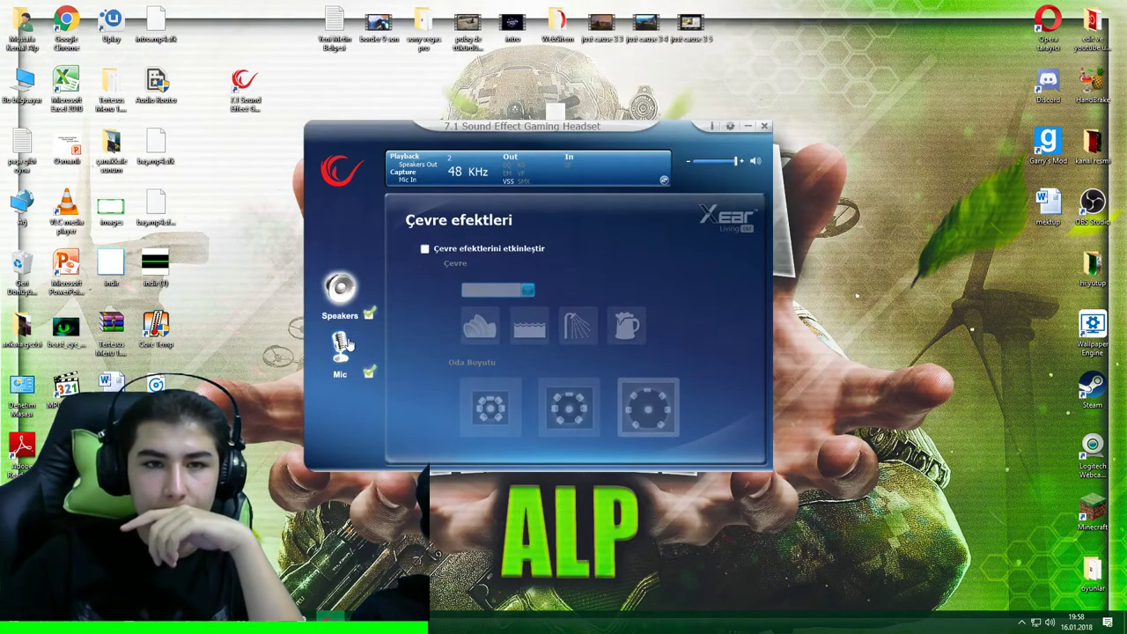
# Step: Open the speakers' 7.1 Virtual Speaker Shifter page and toggle the virtual speakers off and back on
pyautogui.click(342, 302)
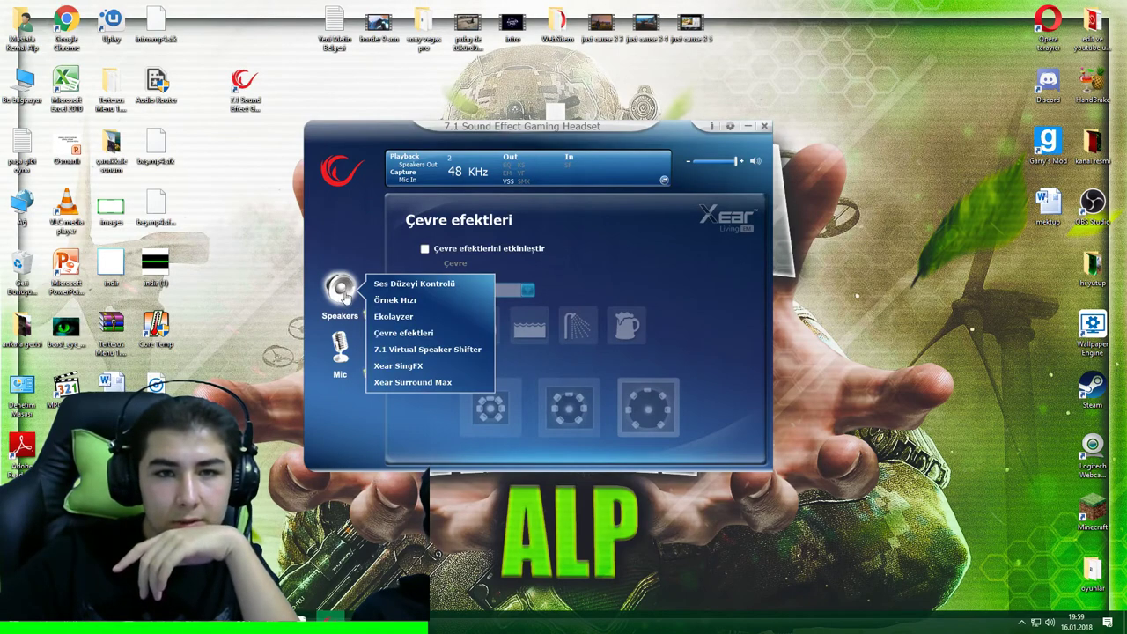
pyautogui.click(402, 350)
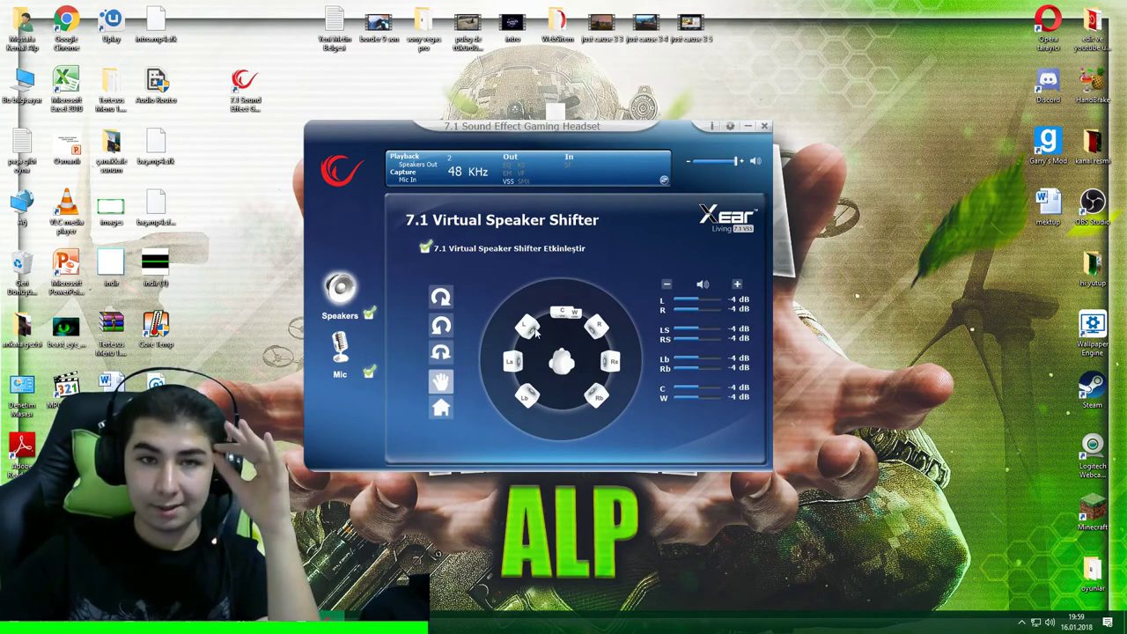
pyautogui.click(425, 250)
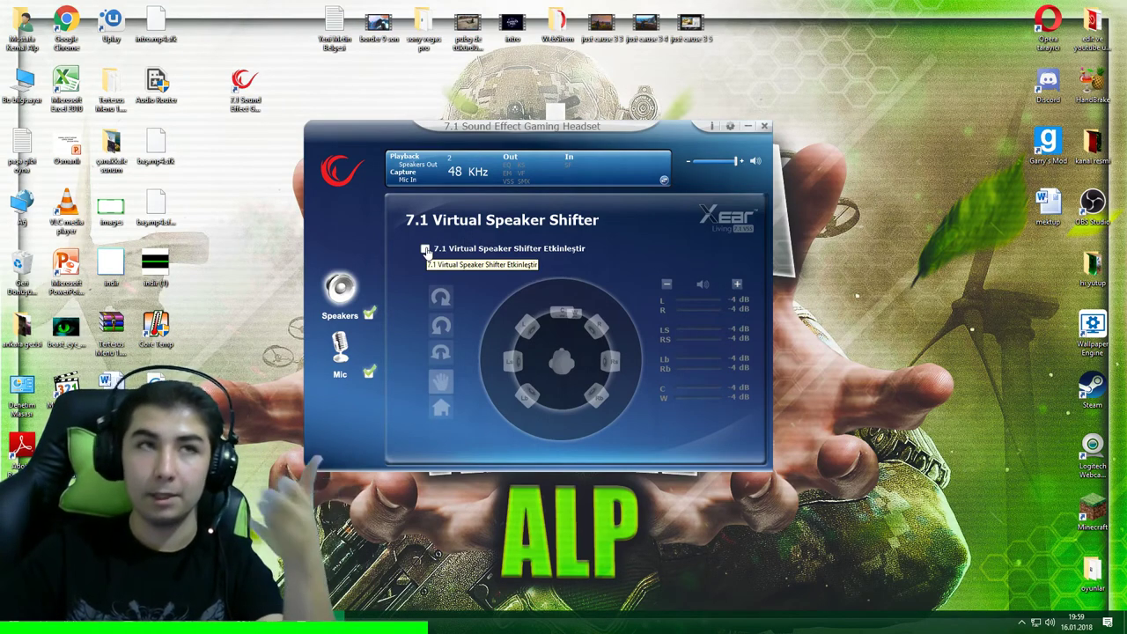
pyautogui.click(426, 250)
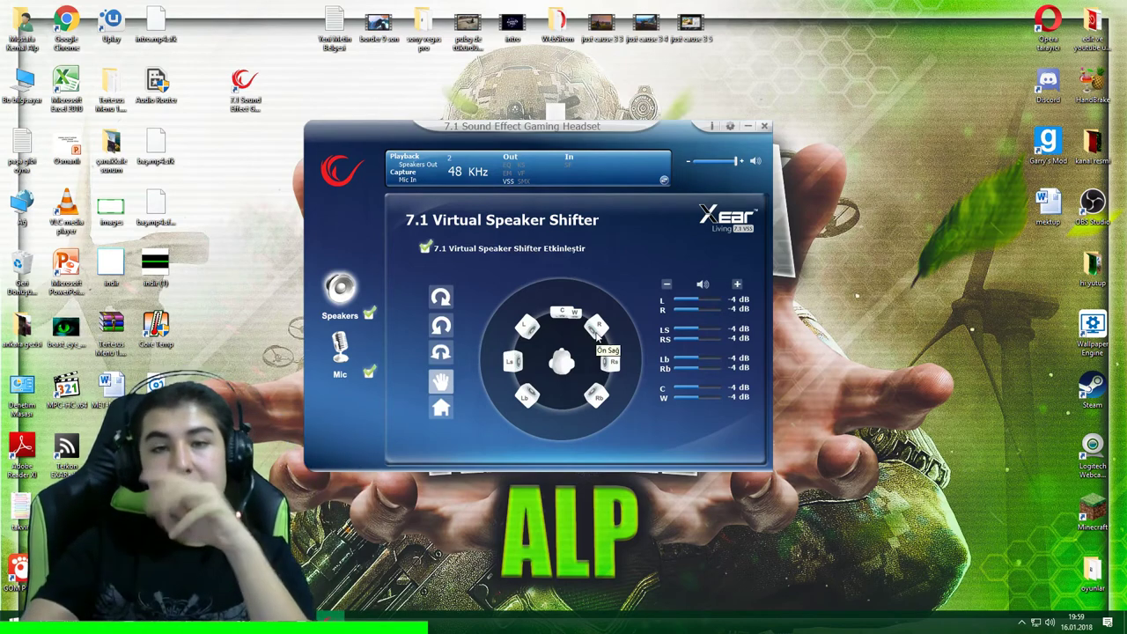
# Step: Move the front right and front left virtual speakers farther from the listener to -6 dB, and restore the default layout
pyautogui.moveTo(597, 328)
pyautogui.mouseDown()
pyautogui.moveTo(563, 319)
pyautogui.moveTo(494, 338)
pyautogui.moveTo(604, 330)
pyautogui.mouseUp()
pyautogui.moveTo(500, 339); pyautogui.dragTo(524, 326)
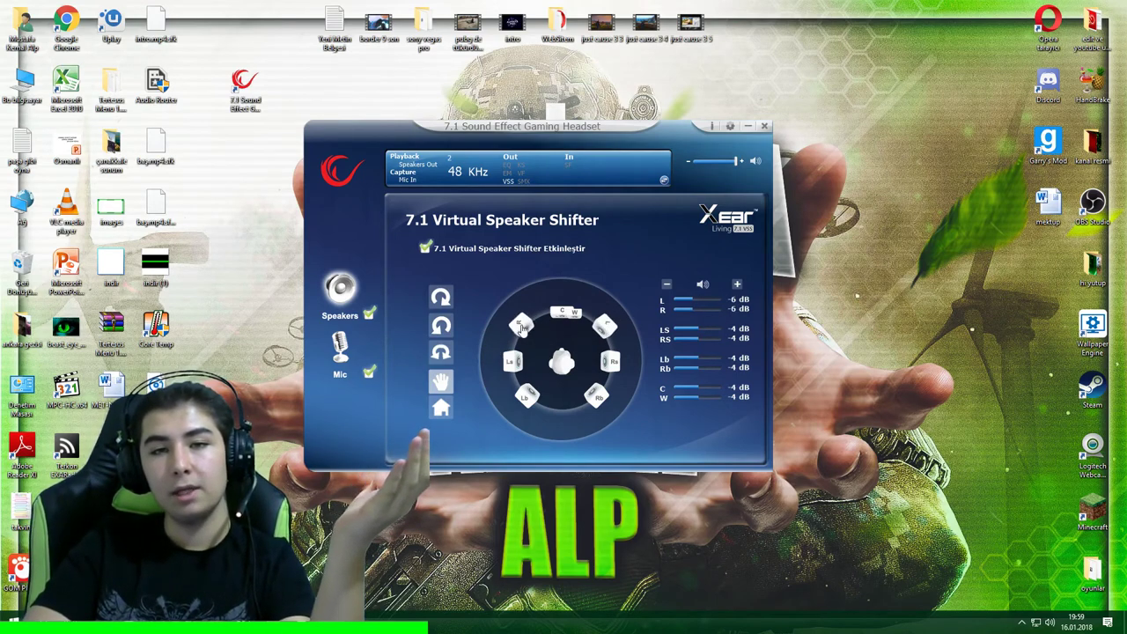
pyautogui.click(441, 411)
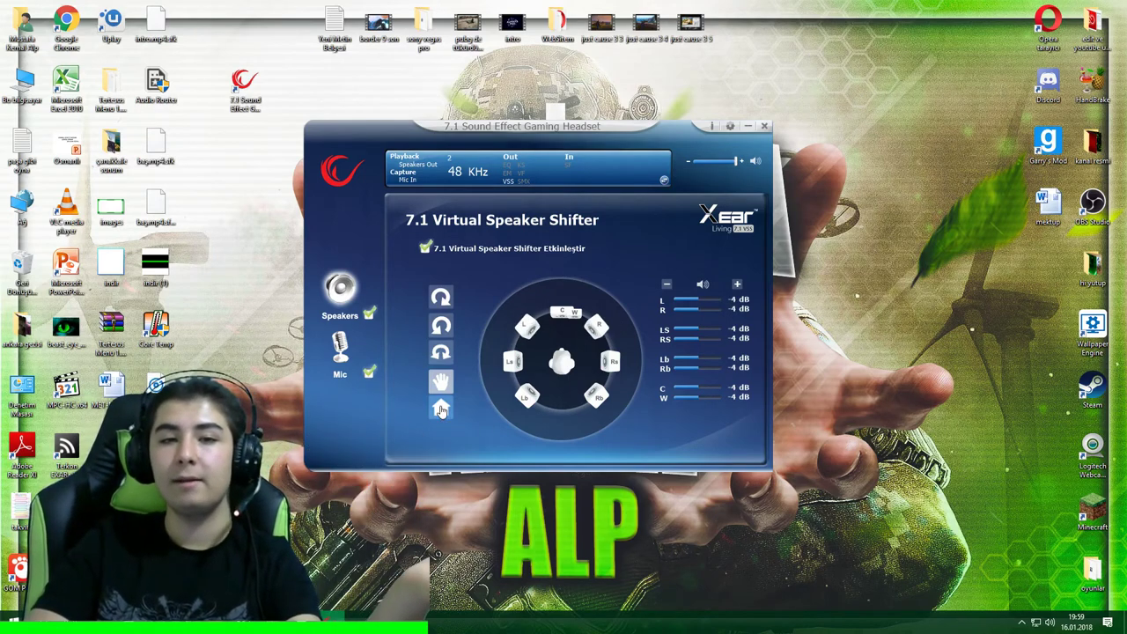
# Step: Try moving the left side speaker and rotating the virtual speakers counterclockwise, and reset the layout to default
pyautogui.moveTo(512, 355)
pyautogui.mouseDown()
pyautogui.moveTo(531, 357)
pyautogui.moveTo(535, 337)
pyautogui.moveTo(518, 374)
pyautogui.moveTo(531, 398)
pyautogui.moveTo(572, 410)
pyautogui.moveTo(608, 374)
pyautogui.moveTo(600, 333)
pyautogui.moveTo(564, 310)
pyautogui.moveTo(521, 330)
pyautogui.moveTo(501, 374)
pyautogui.mouseUp()
pyautogui.click(442, 354)
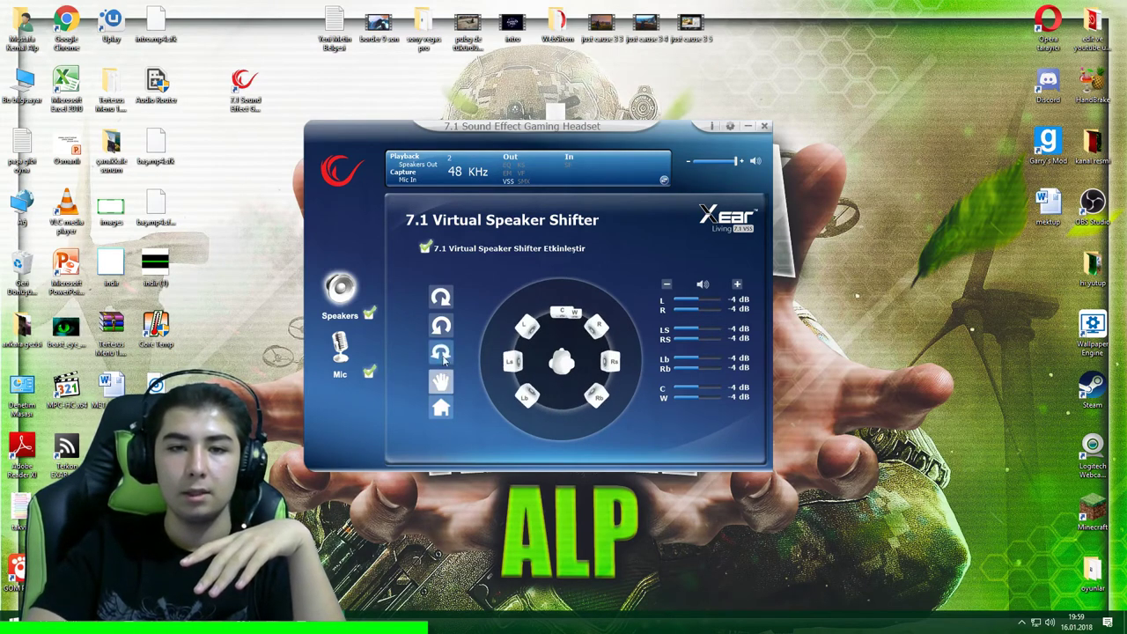
pyautogui.click(441, 326)
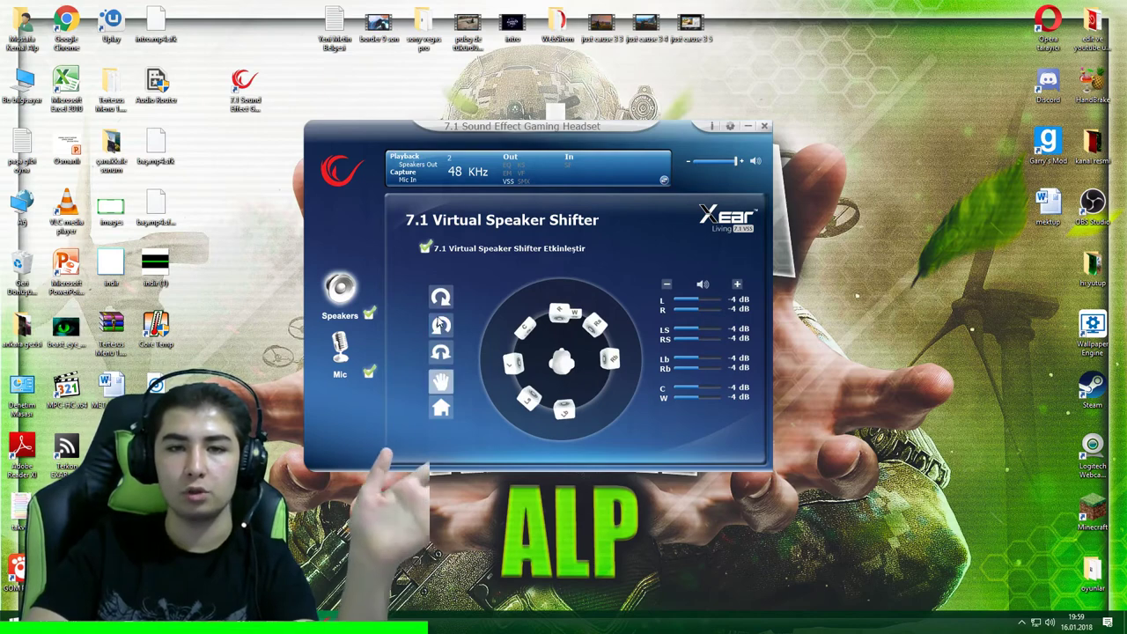
pyautogui.click(442, 414)
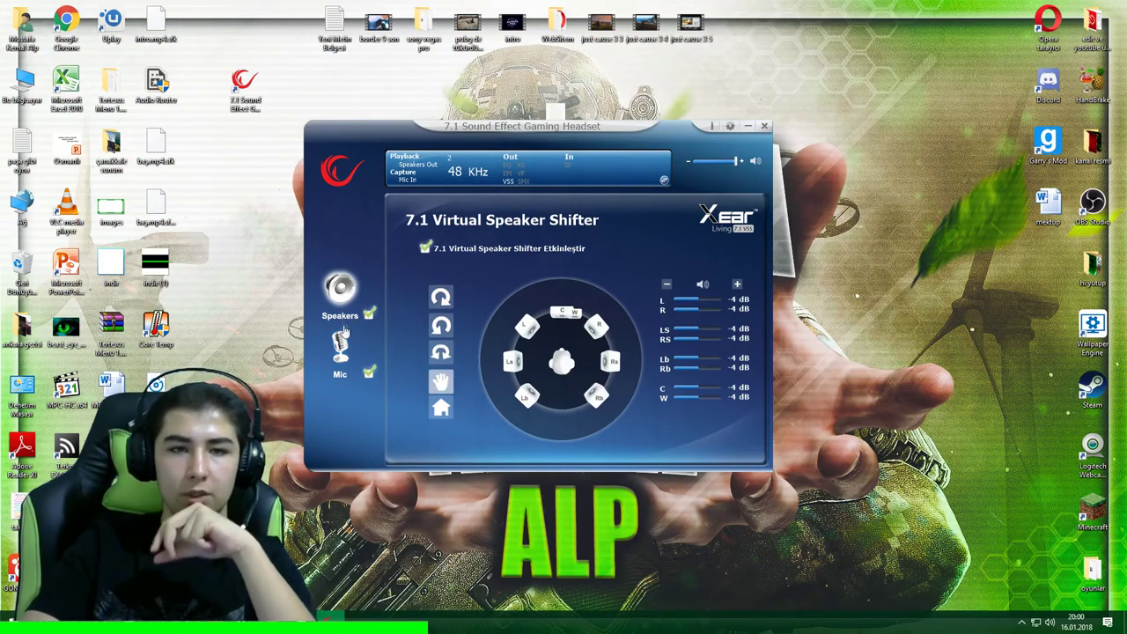
# Step: Open the speakers' Xear SingFX settings and enable Tuş Değiştirmeyi Etkinleştir
pyautogui.click(340, 295)
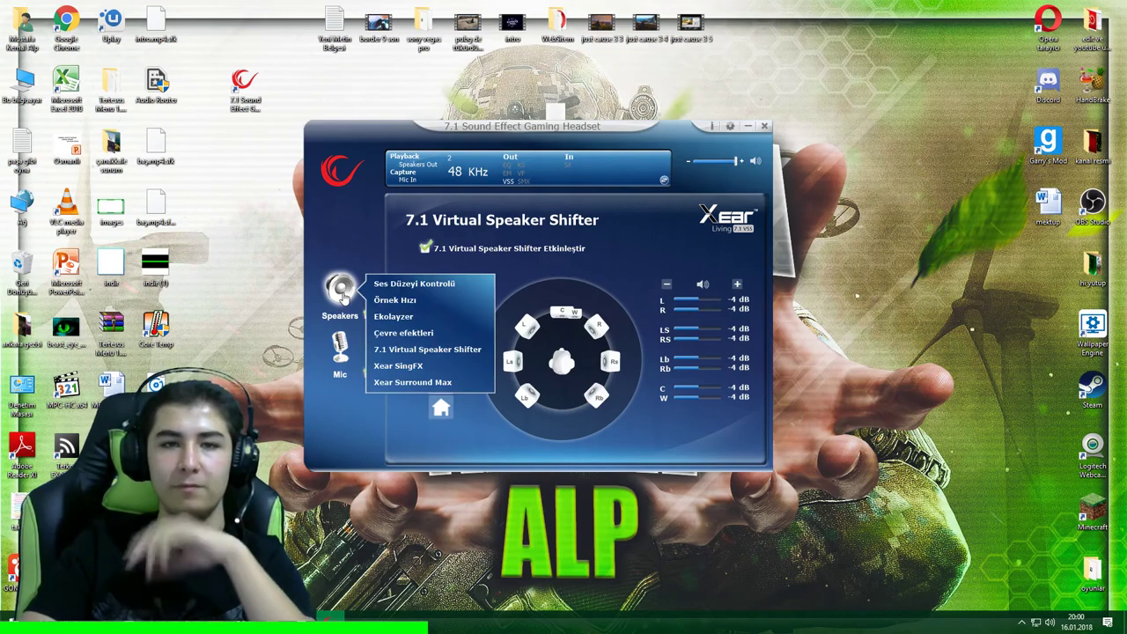
pyautogui.click(400, 365)
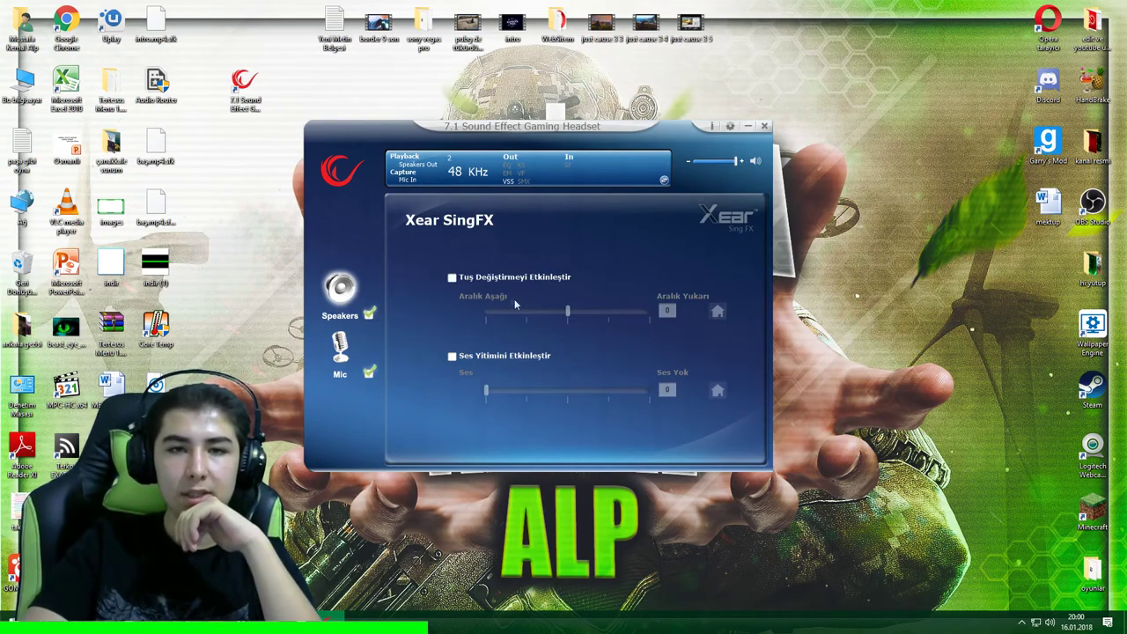
pyautogui.click(453, 278)
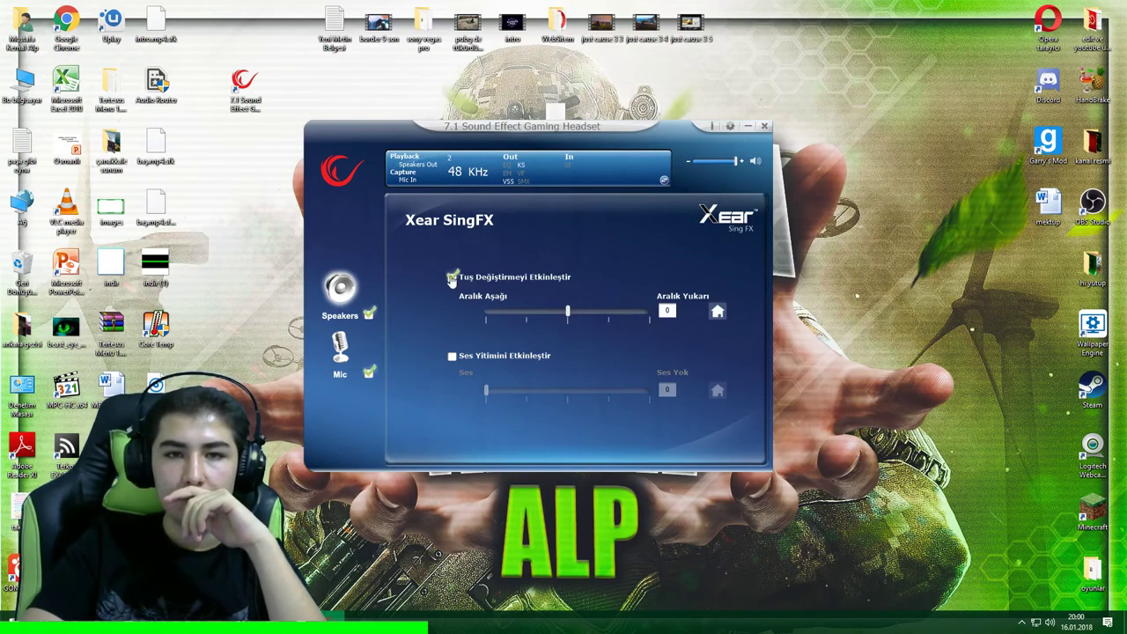
# Step: Disable Tuş Değiştirmeyi Etkinleştir, and search the web for "on copy right sound" in the Opera browser
pyautogui.click(452, 278)
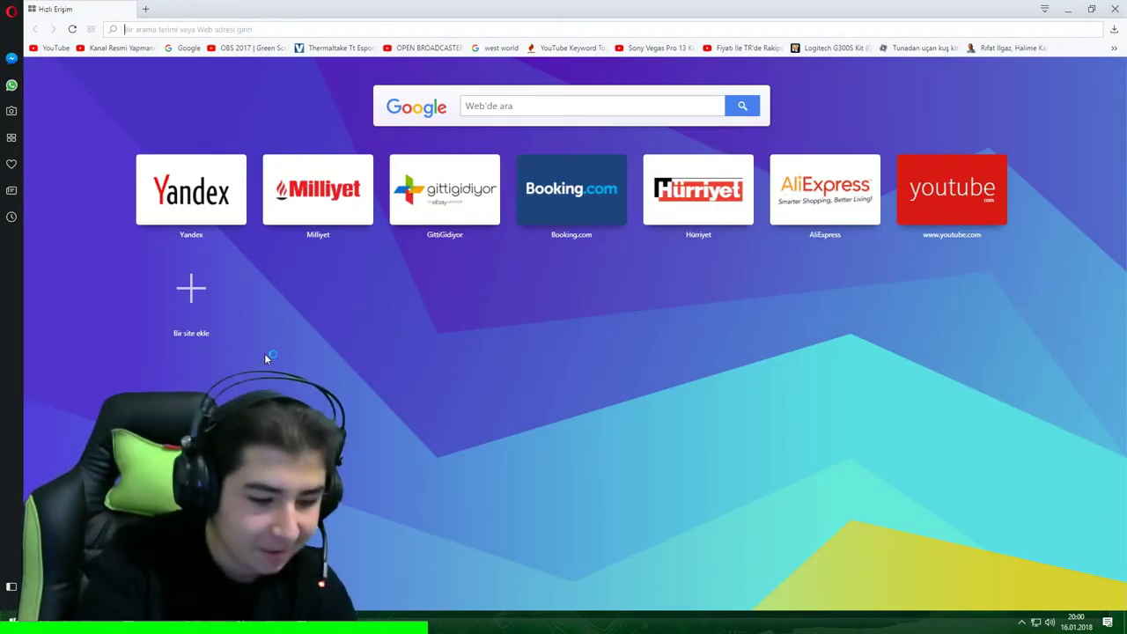
pyautogui.write('on ')
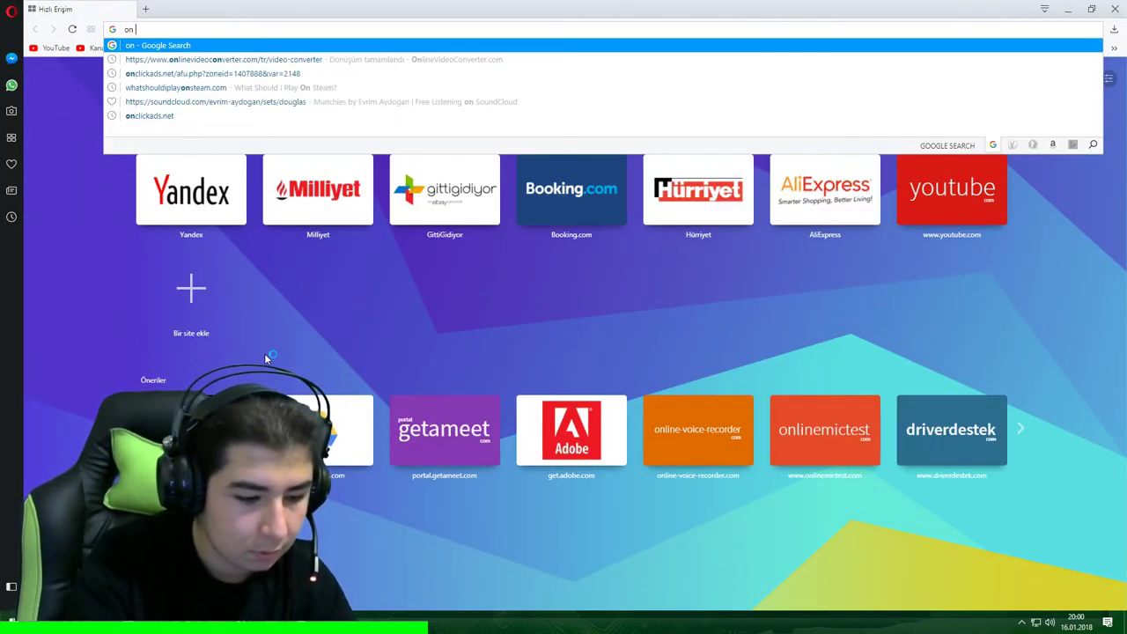
pyautogui.write('copy ri')
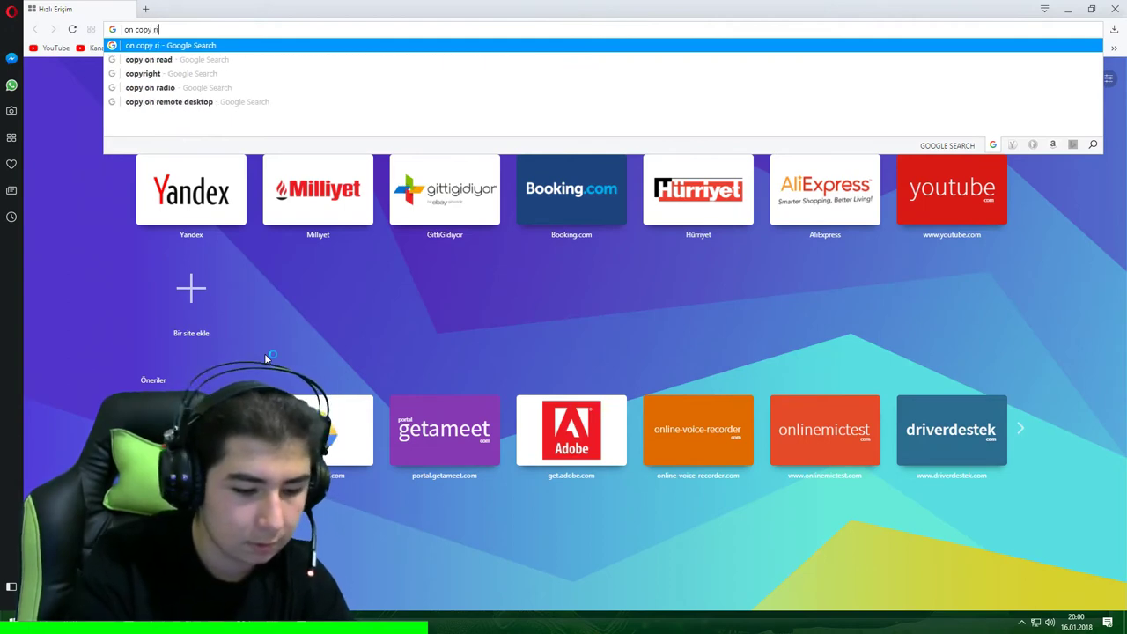
pyautogui.write('ght sou')
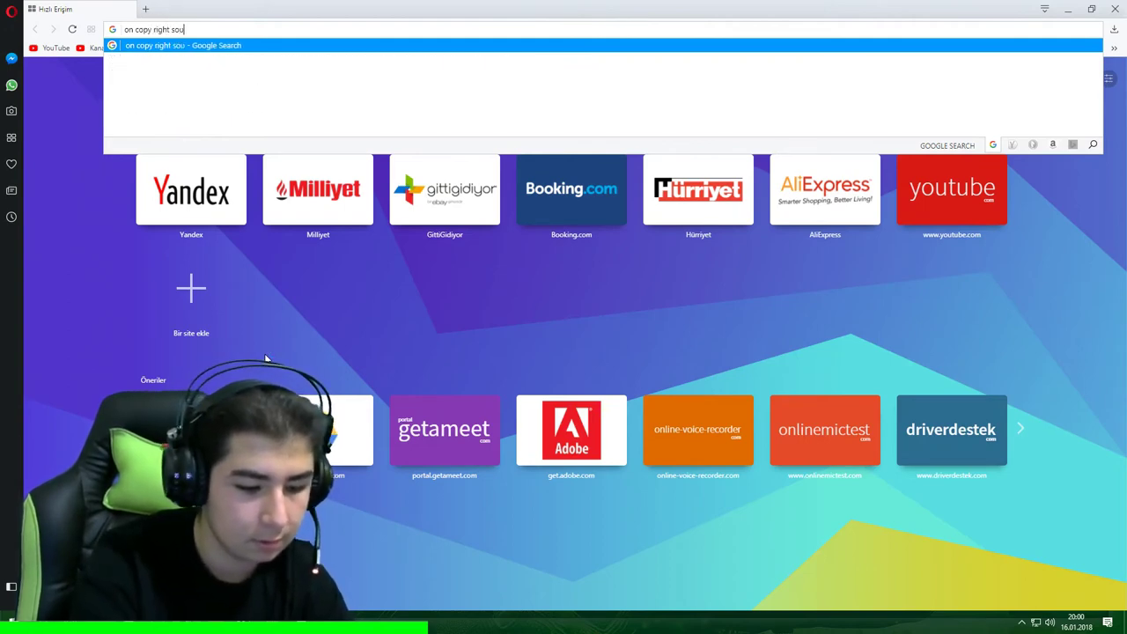
pyautogui.write('nd')
pyautogui.press('Return')
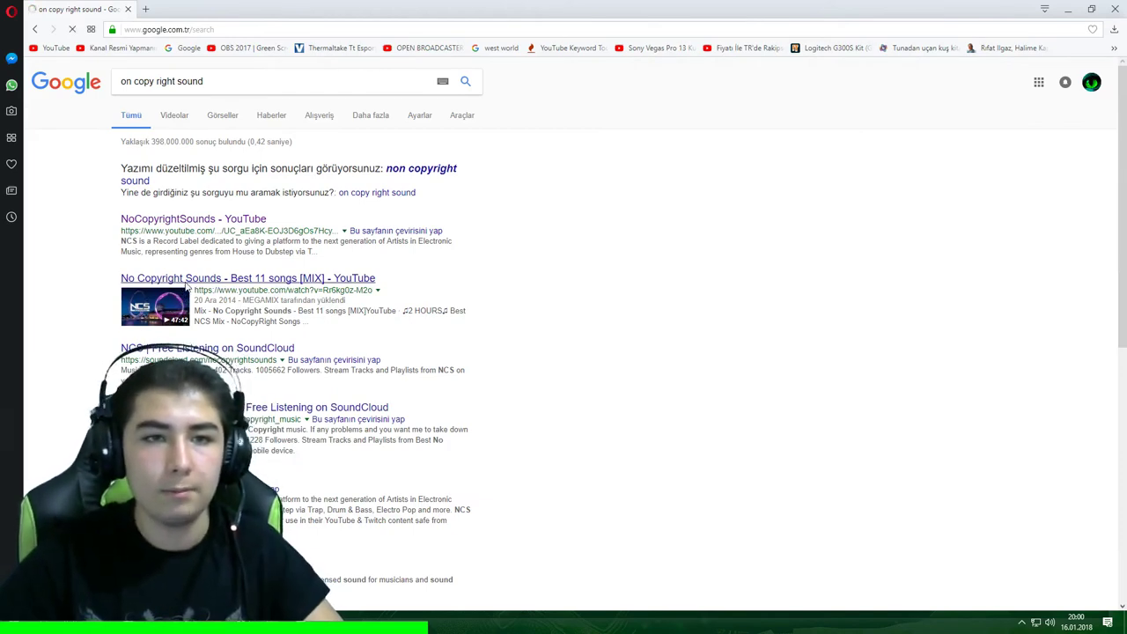
# Step: Play the YouTube video "No Copyright Sounds - Best 11 songs [MIX]" and return to the 7.1 Sound Effect Gaming Headset window
pyautogui.click(187, 280)
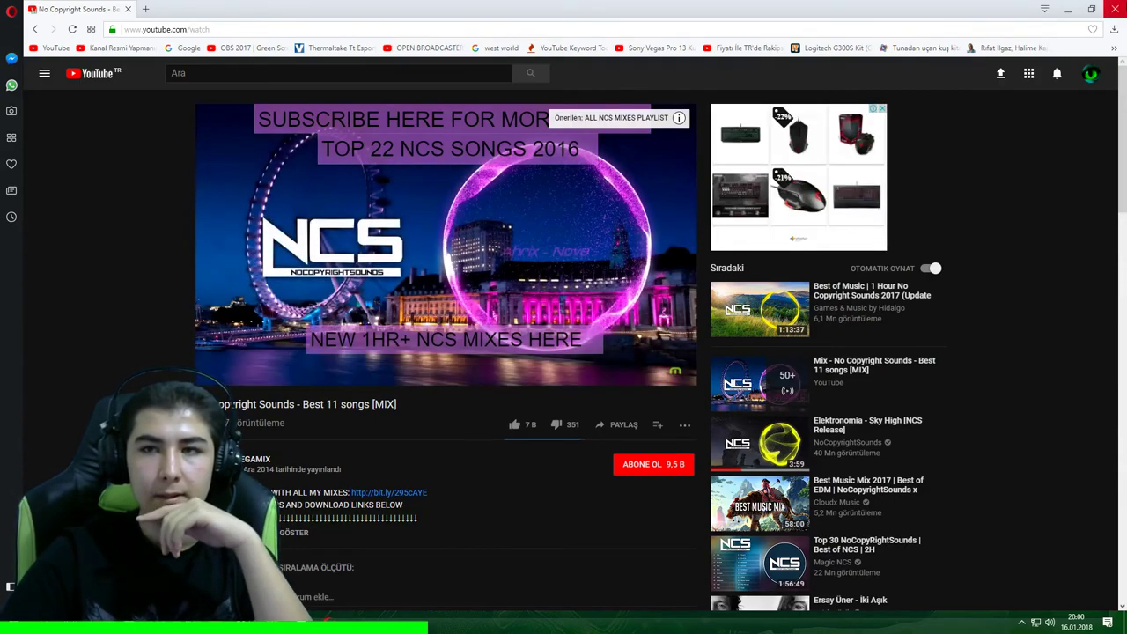
pyautogui.click(1068, 9)
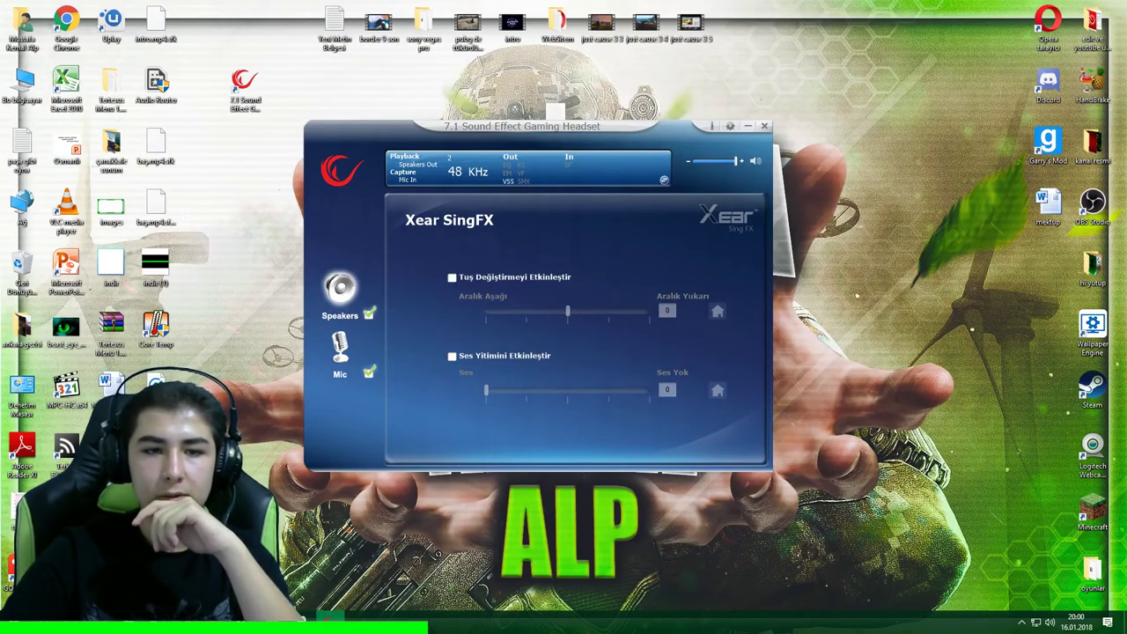
pyautogui.hotkey('alt', 'Tab')
pyautogui.hotkey('alt', 'Tab')
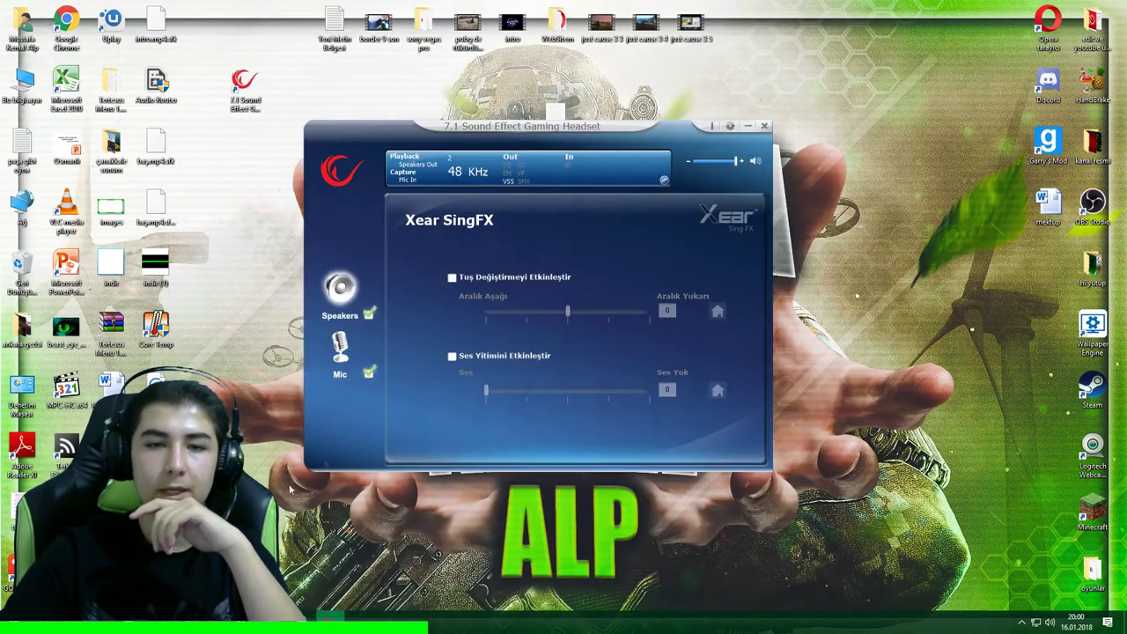
# Step: Try Tuş Değiştirmeyi Etkinleştir with the key shift at 4 and back at 0, and disable it
pyautogui.click(453, 277)
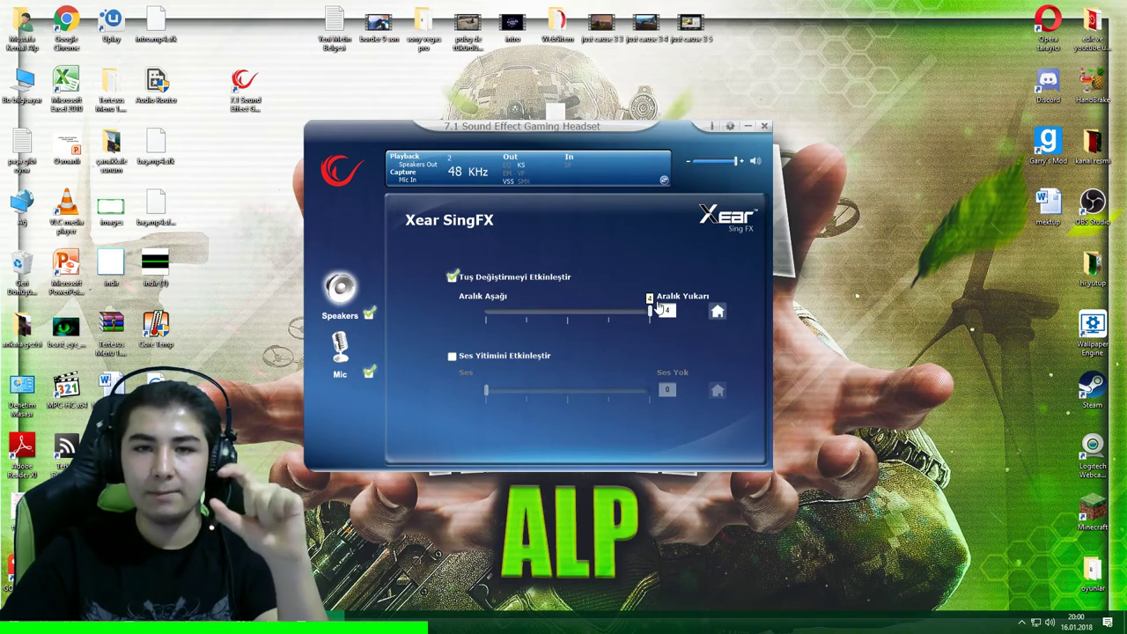
pyautogui.moveTo(659, 305); pyautogui.dragTo(567, 313)
pyautogui.click(453, 278)
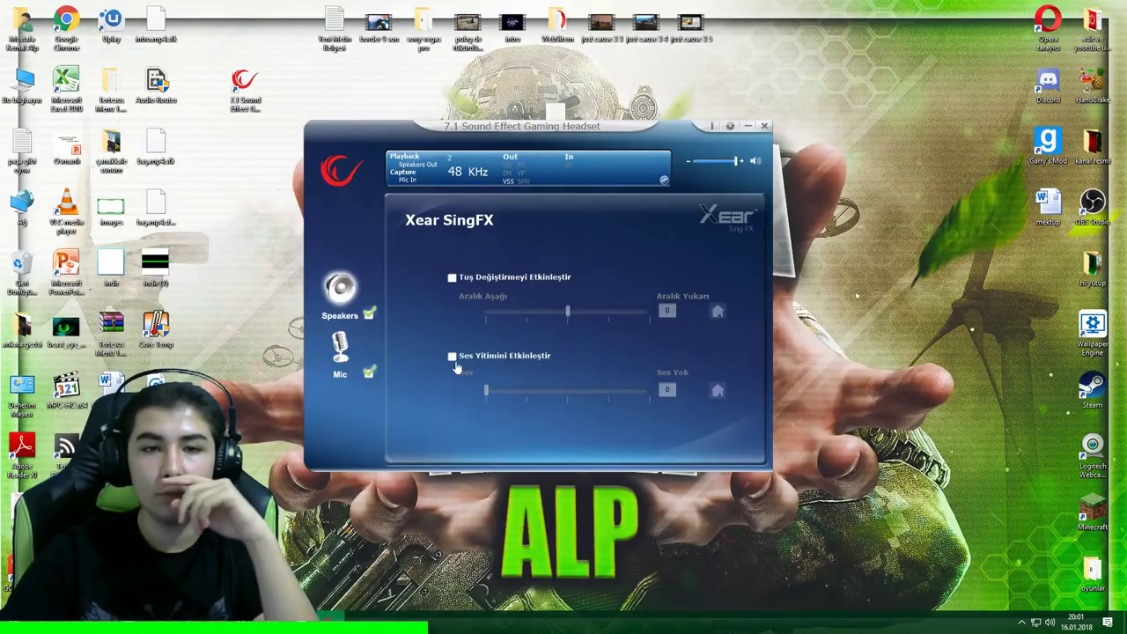
# Step: Try Ses Yitimini Etkinleştir with its level raised to 3 and back at 0, and disable it
pyautogui.click(453, 356)
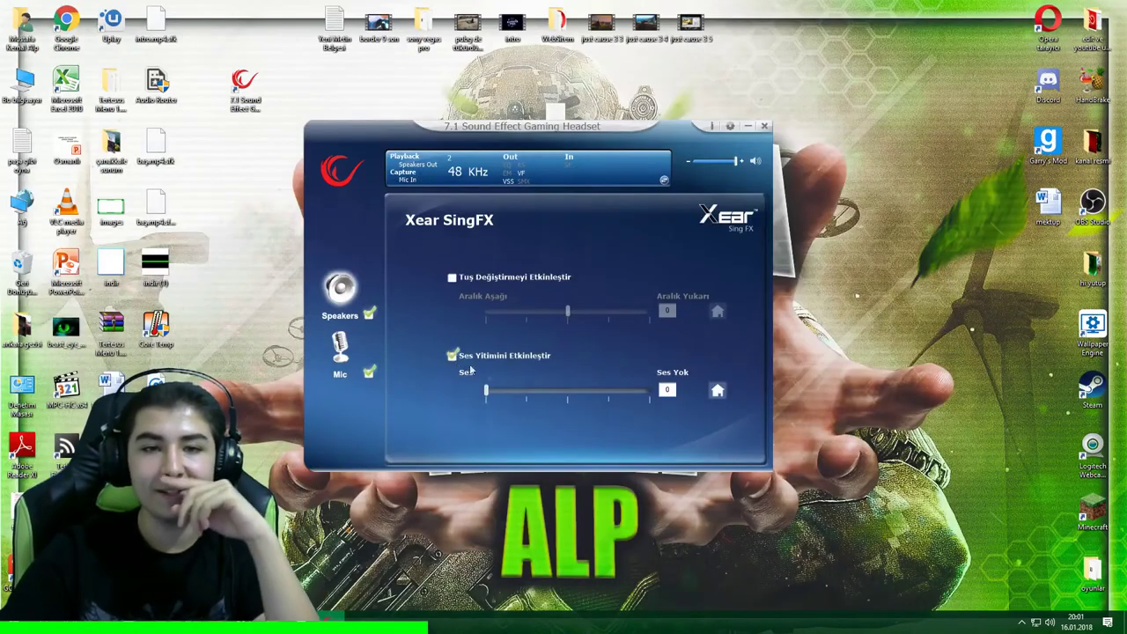
pyautogui.moveTo(487, 393)
pyautogui.mouseDown()
pyautogui.moveTo(626, 390)
pyautogui.moveTo(486, 385)
pyautogui.mouseUp()
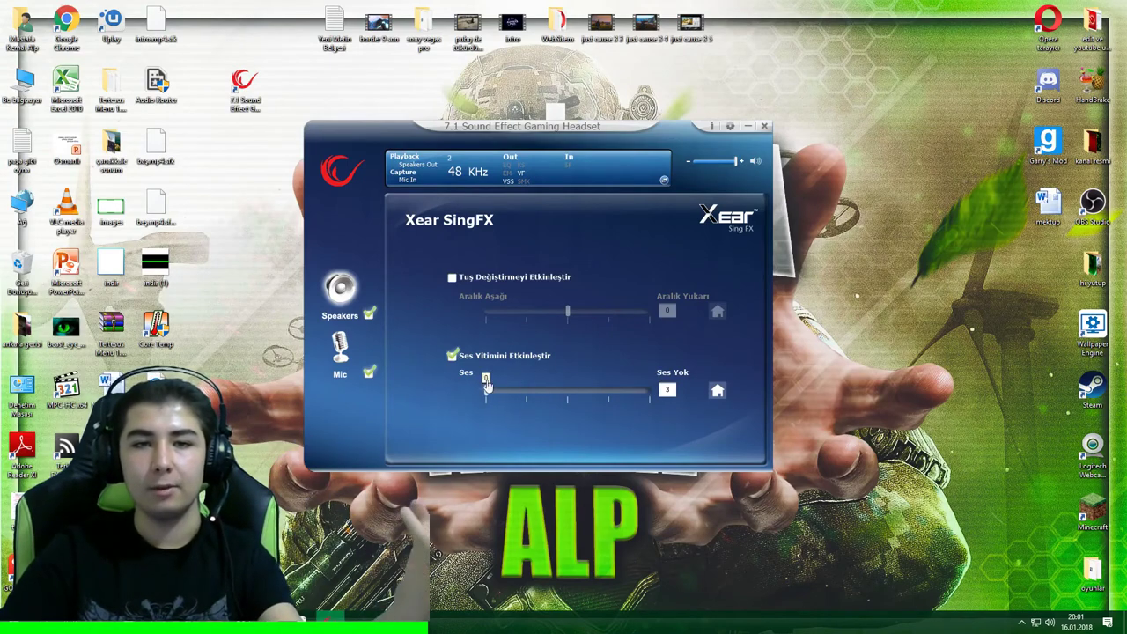
pyautogui.click(453, 356)
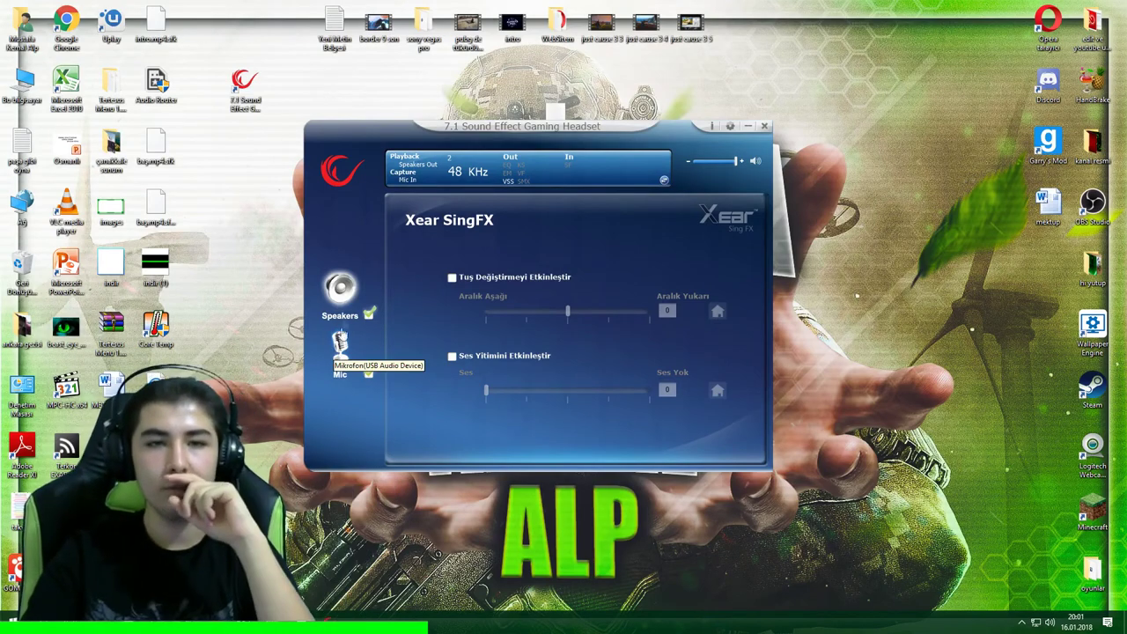
# Step: Open the speakers' Xear Surround Max page and enable Xear Surround Max'yi Etkinleştir
pyautogui.click(346, 299)
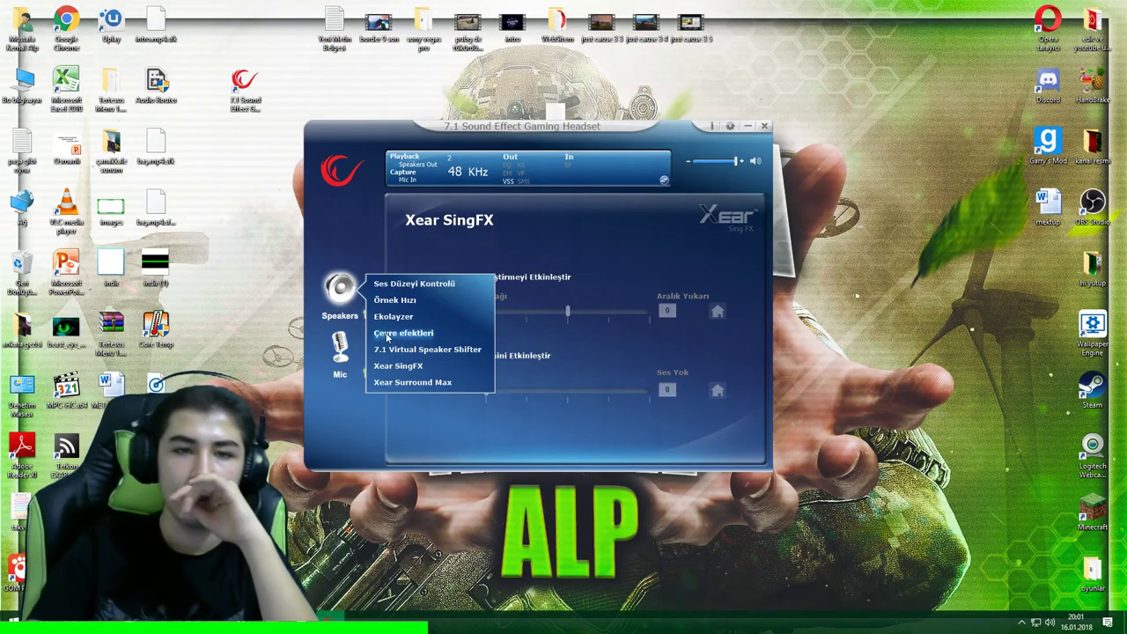
pyautogui.click(402, 382)
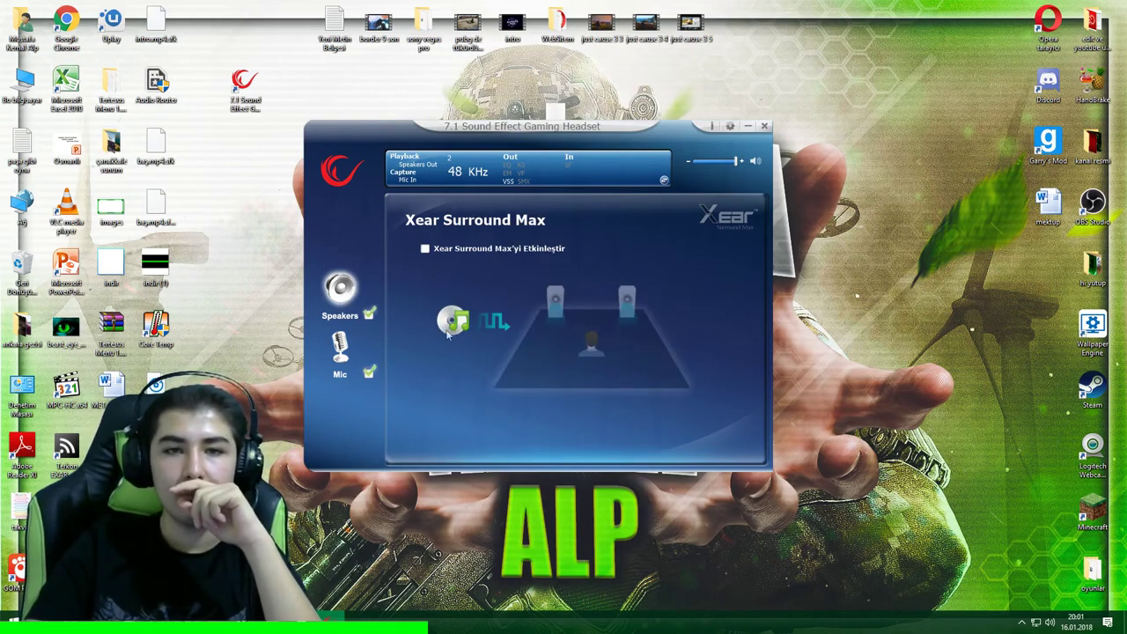
pyautogui.click(427, 250)
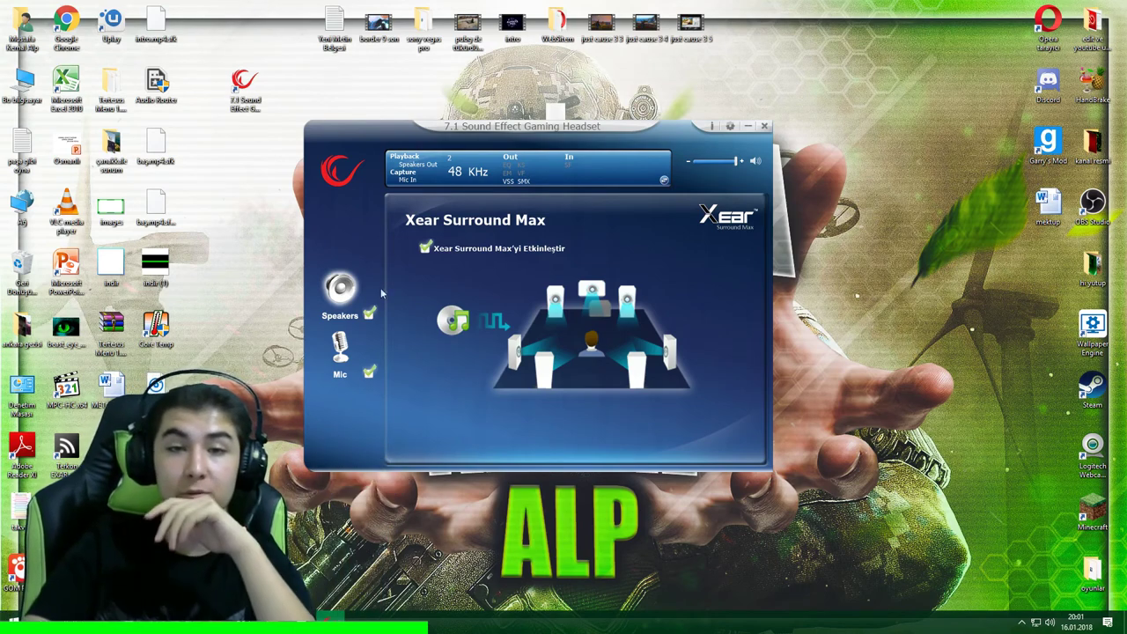
# Step: Open the microphone's Ses Düzeyi Kontrolü page to view the Mikrofon and Monitör levels
pyautogui.click(344, 351)
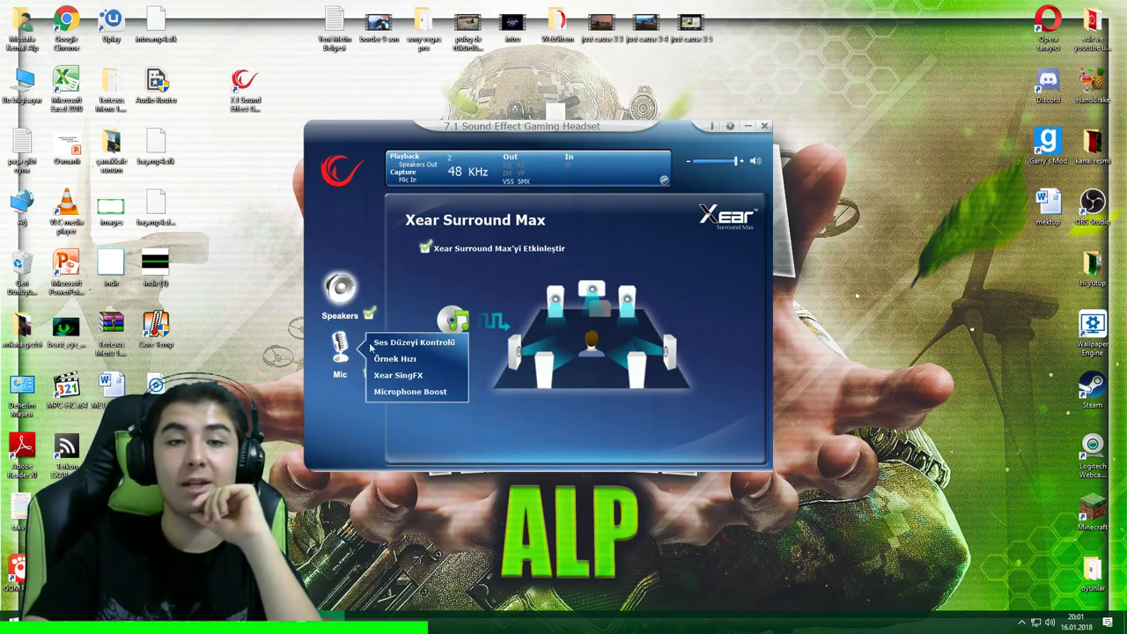
pyautogui.click(340, 287)
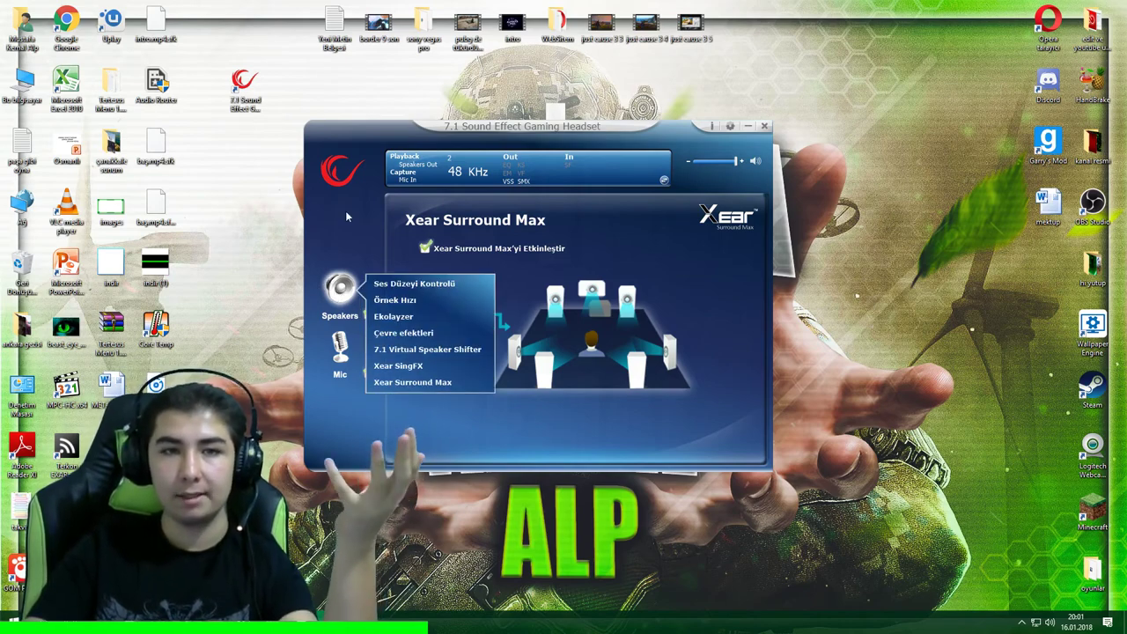
pyautogui.click(361, 290)
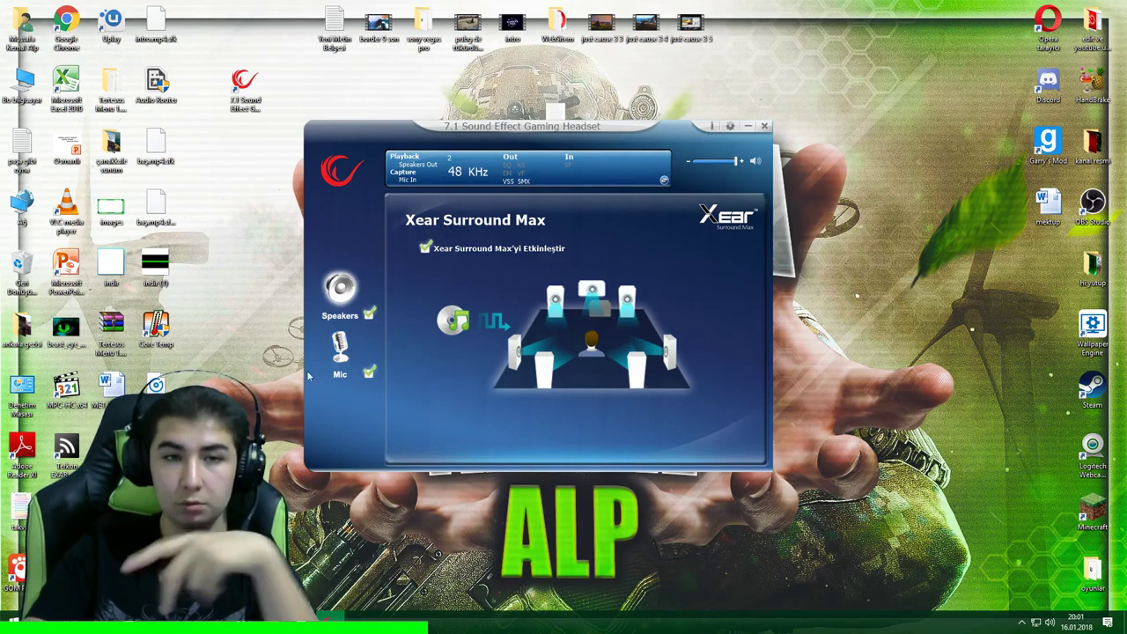
pyautogui.click(346, 350)
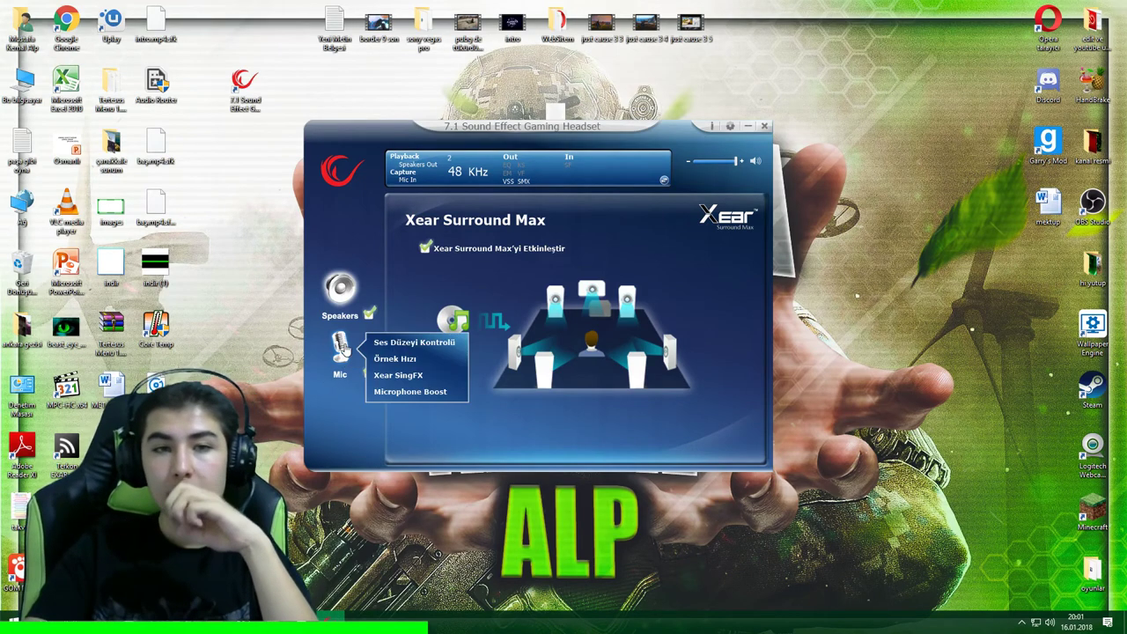
pyautogui.click(405, 343)
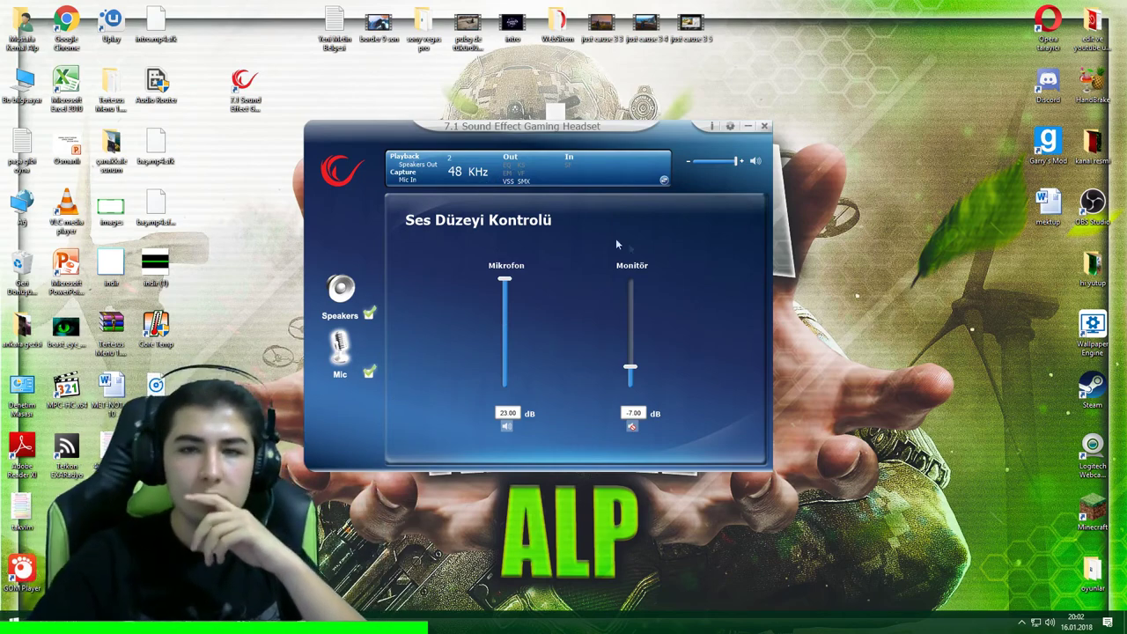
# Step: Open the microphone's Örnek Hızı page, try 44.1 KHz, and set the sample rate back to 48 KHz
pyautogui.rightClick(340, 351)
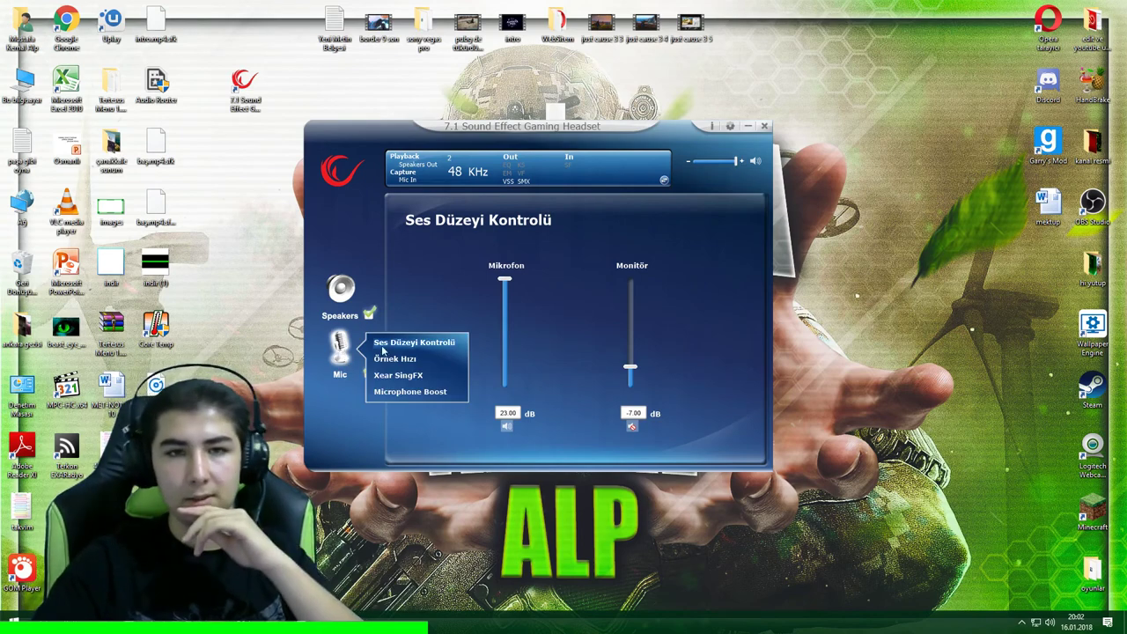
pyautogui.click(393, 357)
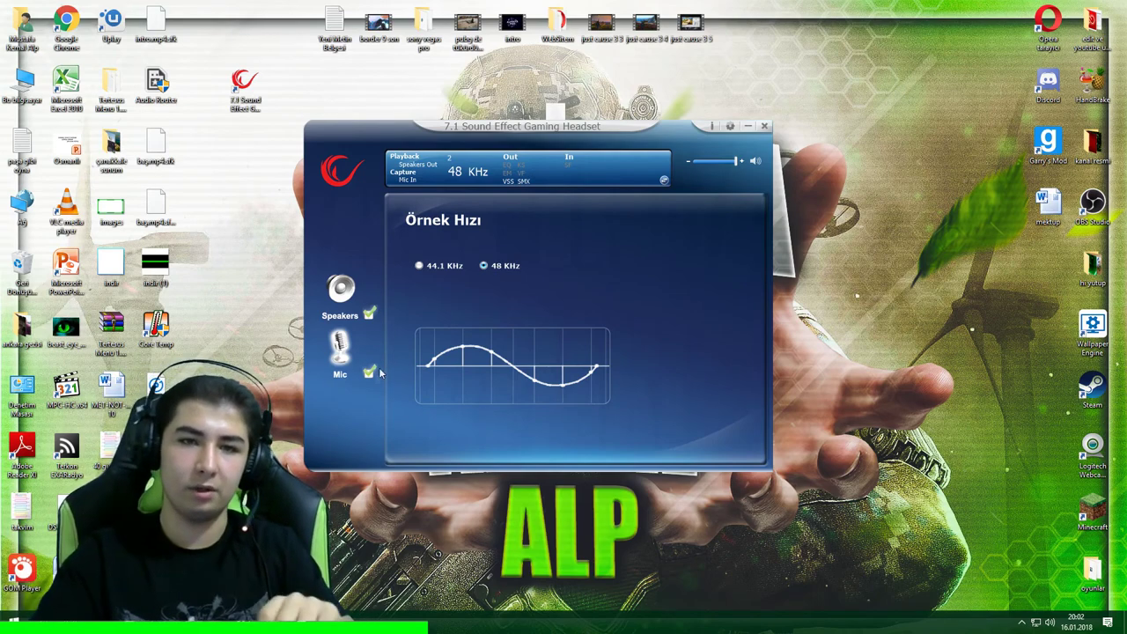
pyautogui.click(421, 268)
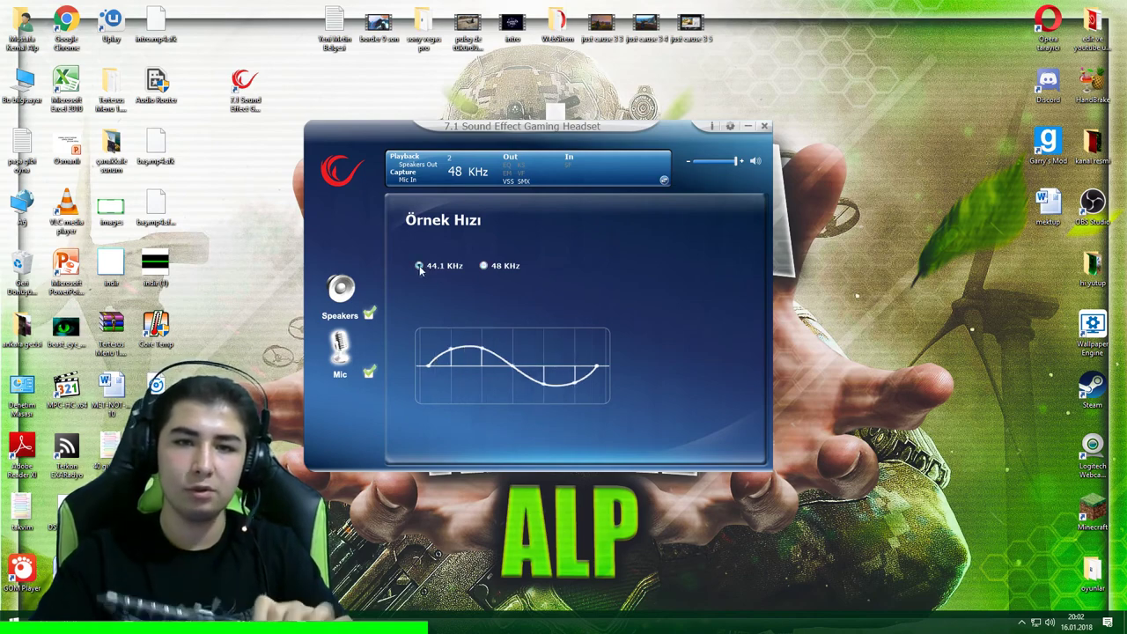
pyautogui.click(484, 266)
# Step: Open the microphone's Xear SingFX page and try Mikrofon Ekosu at 12 and -3, leaving the echo disabled
pyautogui.moveTo(339, 349)
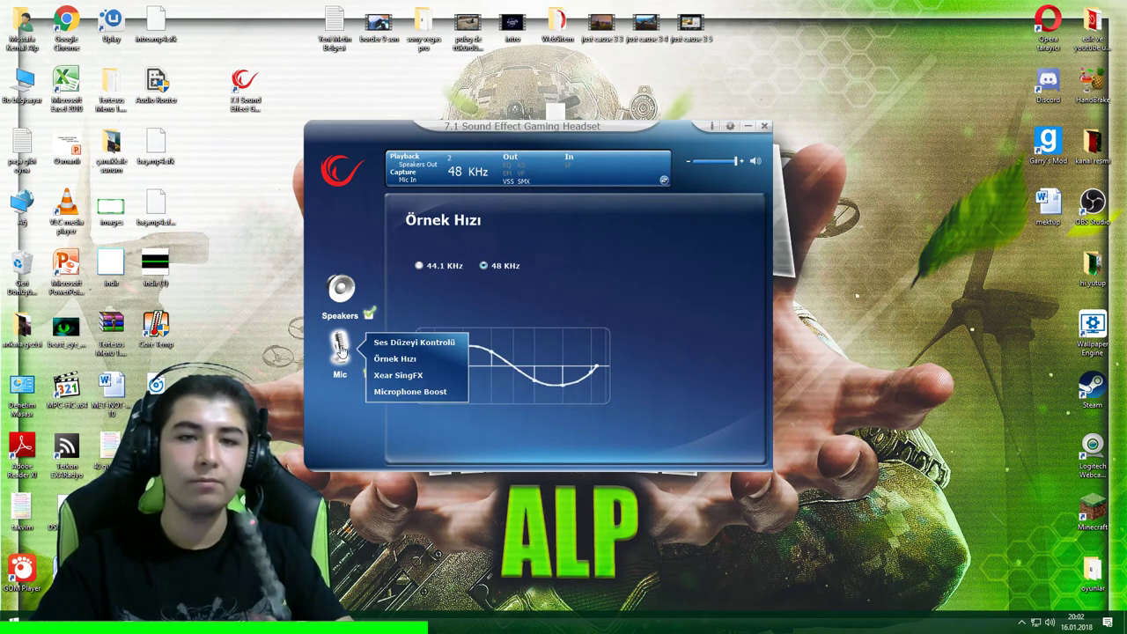
pyautogui.click(388, 376)
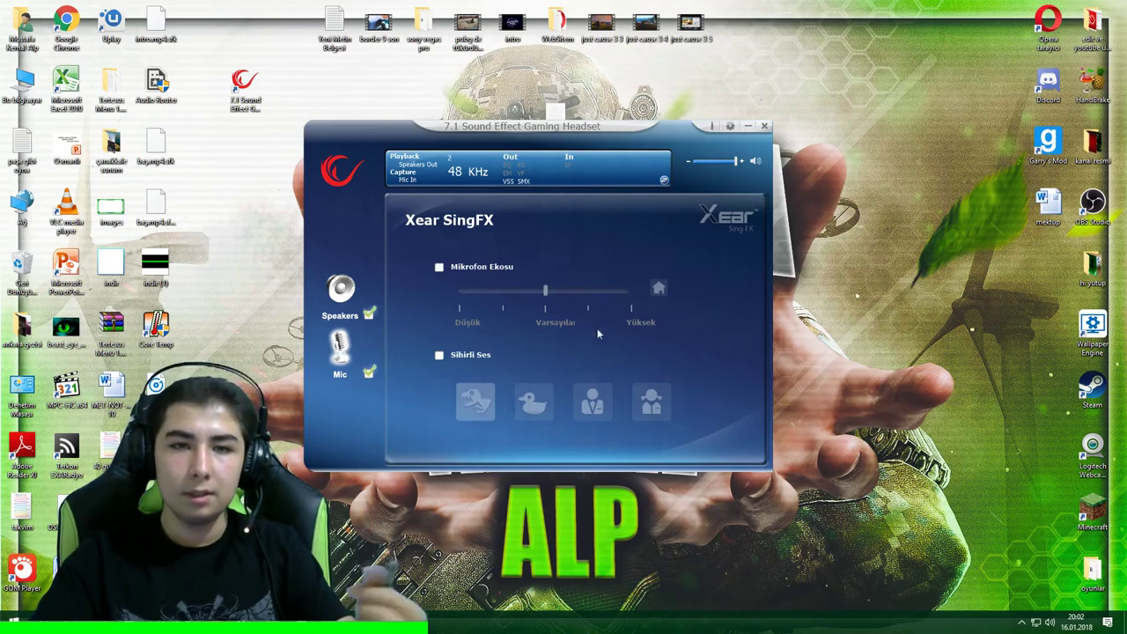
pyautogui.click(439, 267)
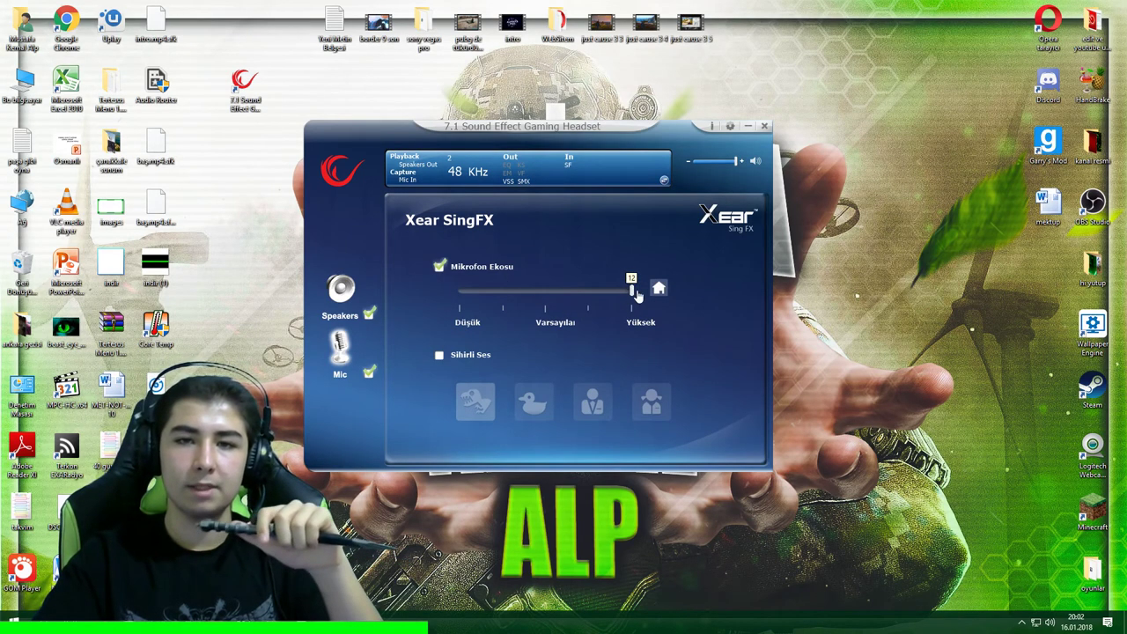
pyautogui.moveTo(624, 296); pyautogui.dragTo(555, 304)
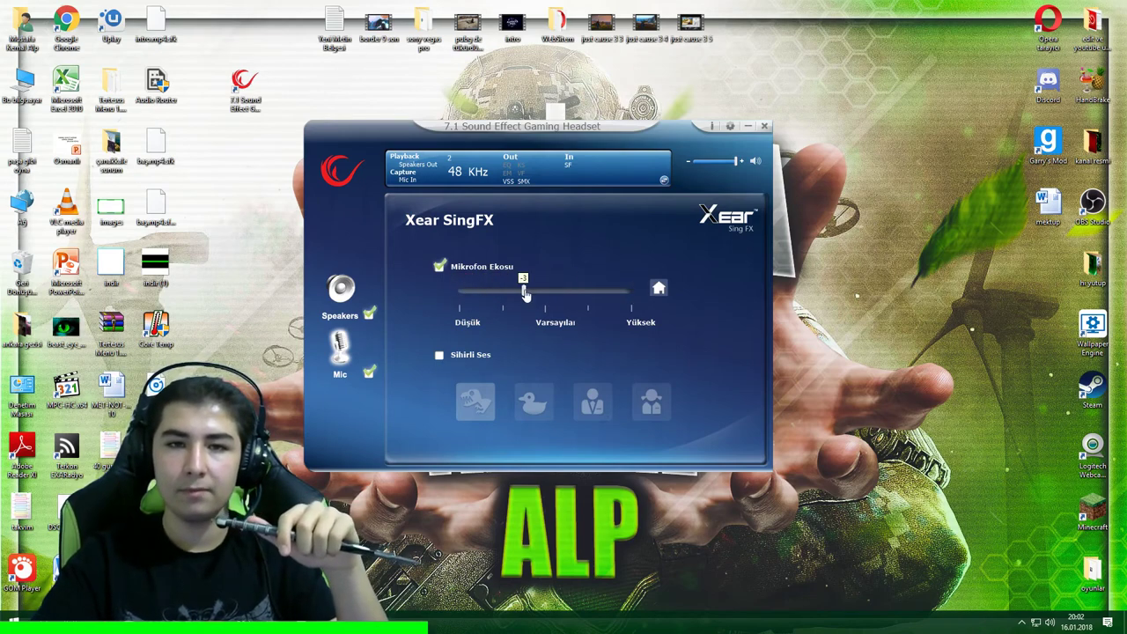
pyautogui.click(440, 266)
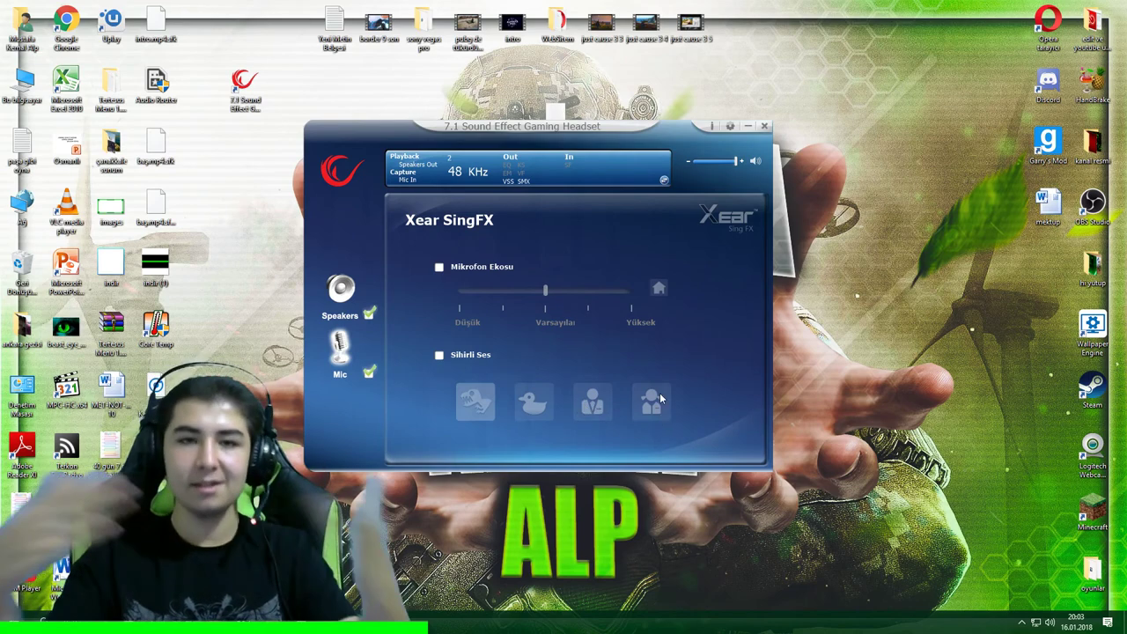
# Step: Enable Sihirli Ses to try the dinosaur, duck, man and girl voices, and disable it
pyautogui.click(439, 357)
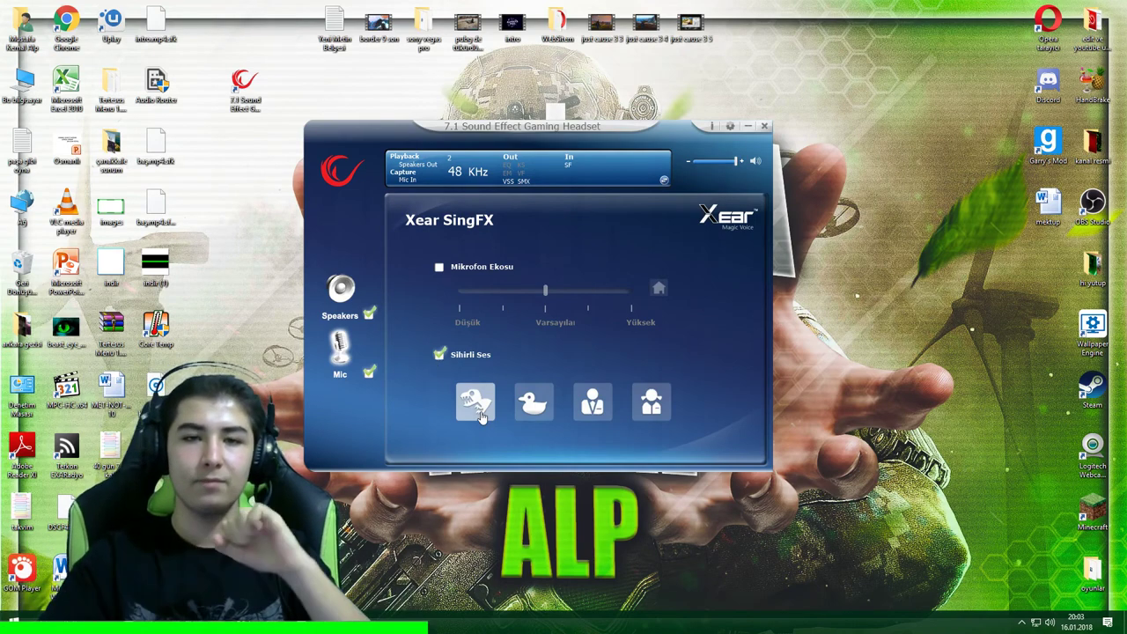
pyautogui.click(539, 410)
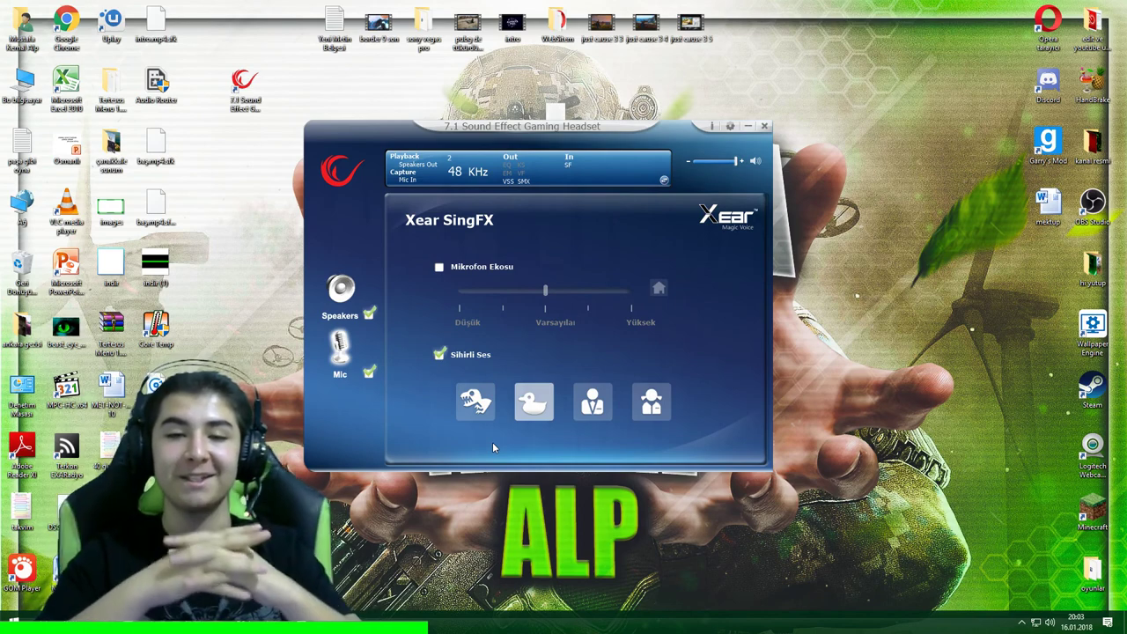
pyautogui.click(589, 393)
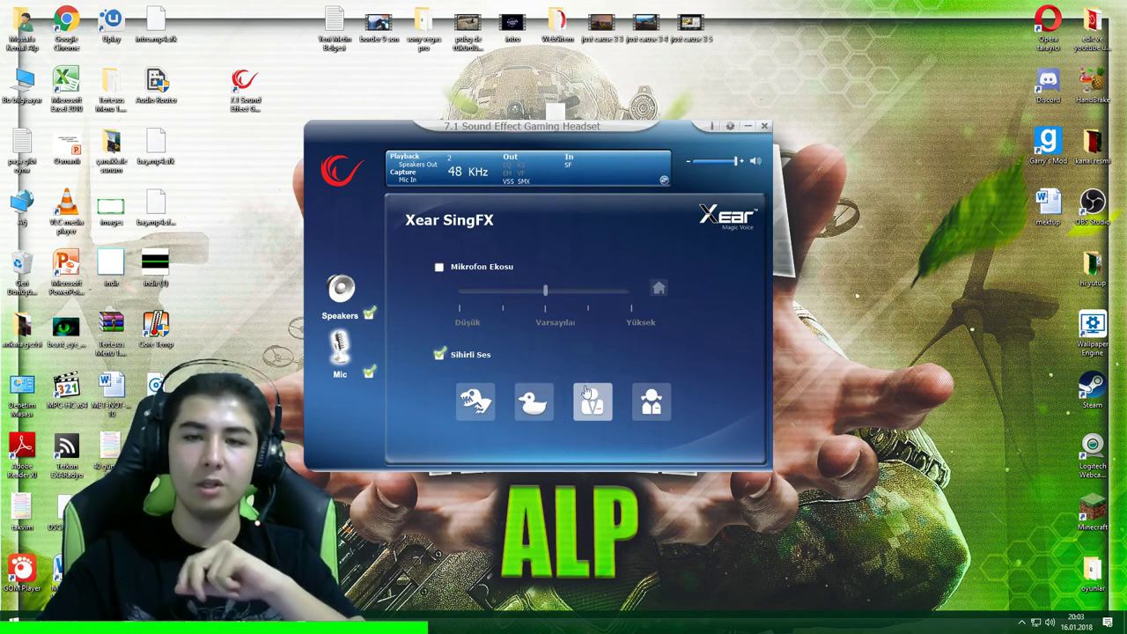
pyautogui.click(642, 400)
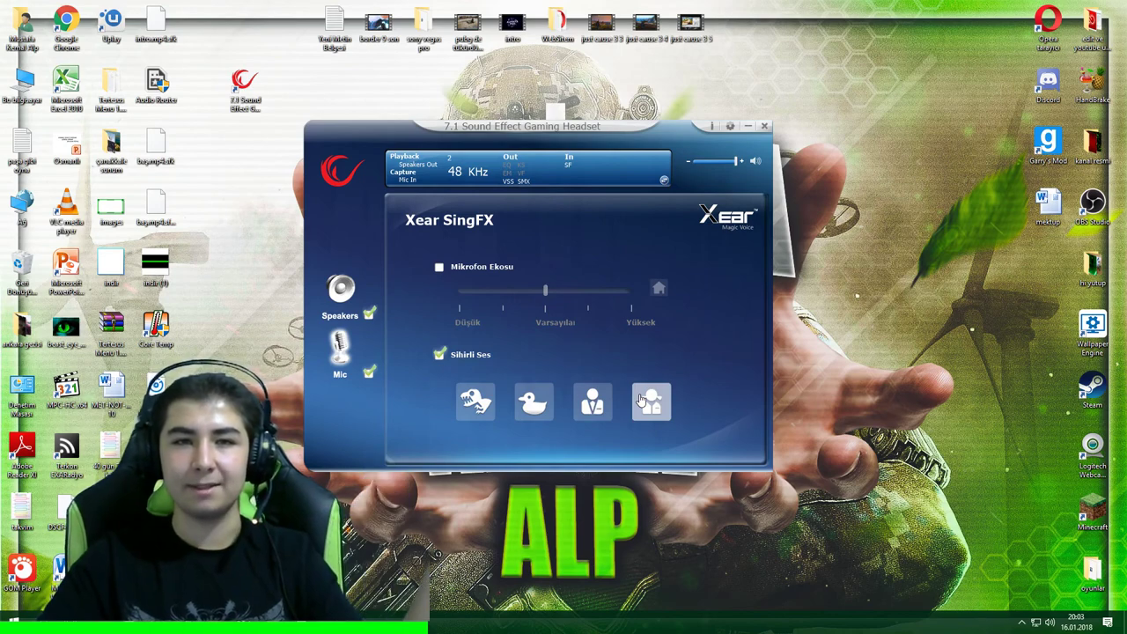
pyautogui.click(439, 354)
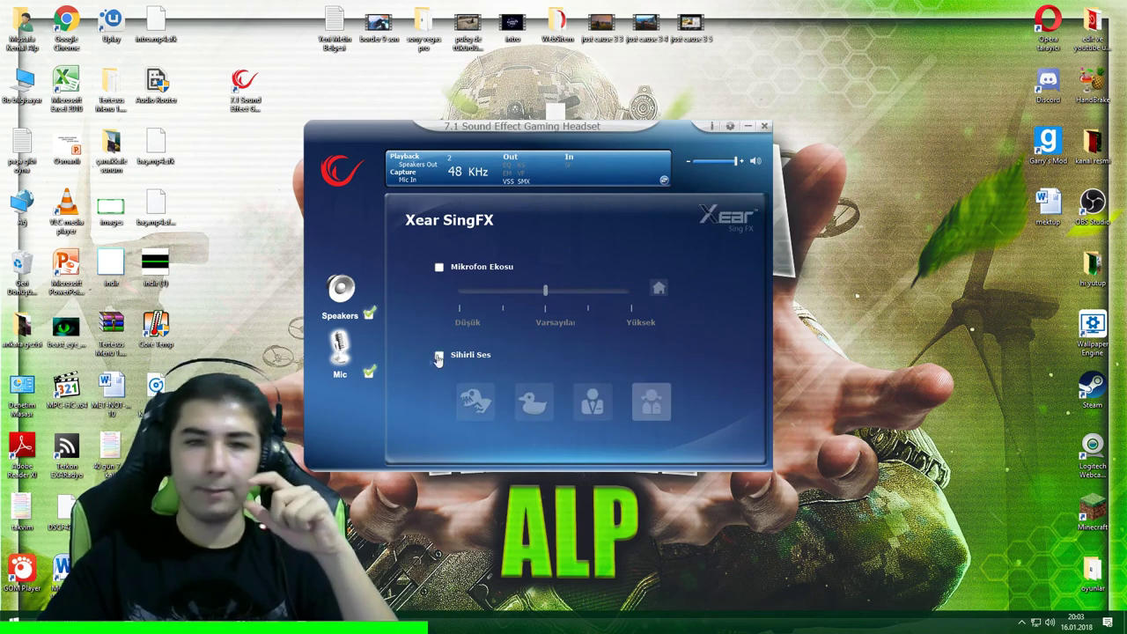
# Step: Open the microphone's Microphone Boost page and toggle the boost off and back on
pyautogui.click(338, 352)
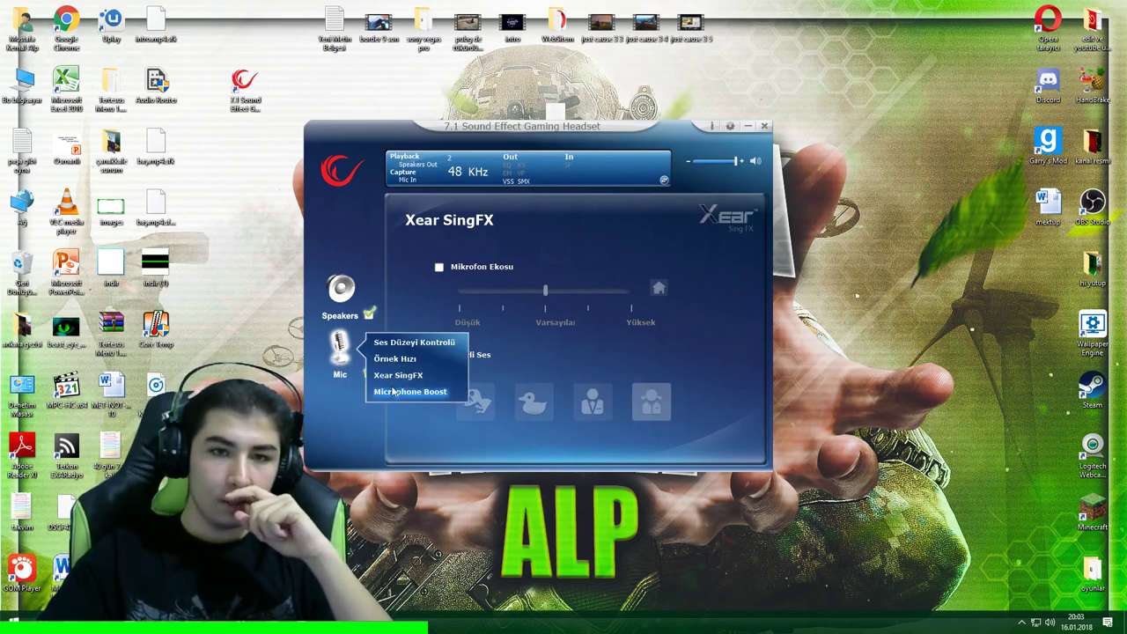
pyautogui.click(393, 391)
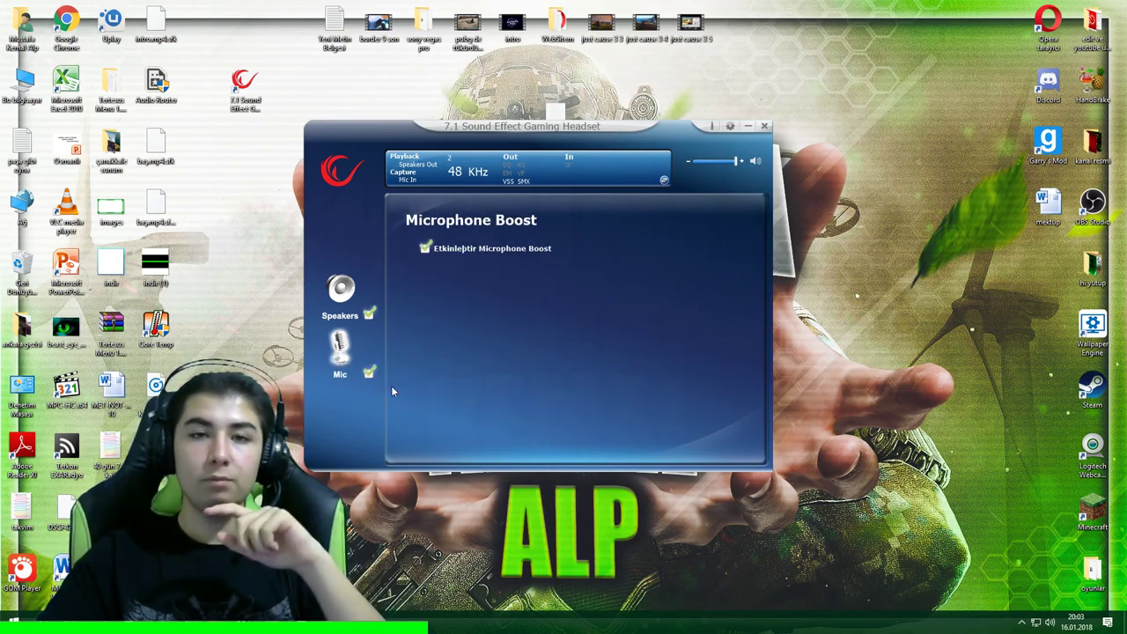
pyautogui.click(426, 249)
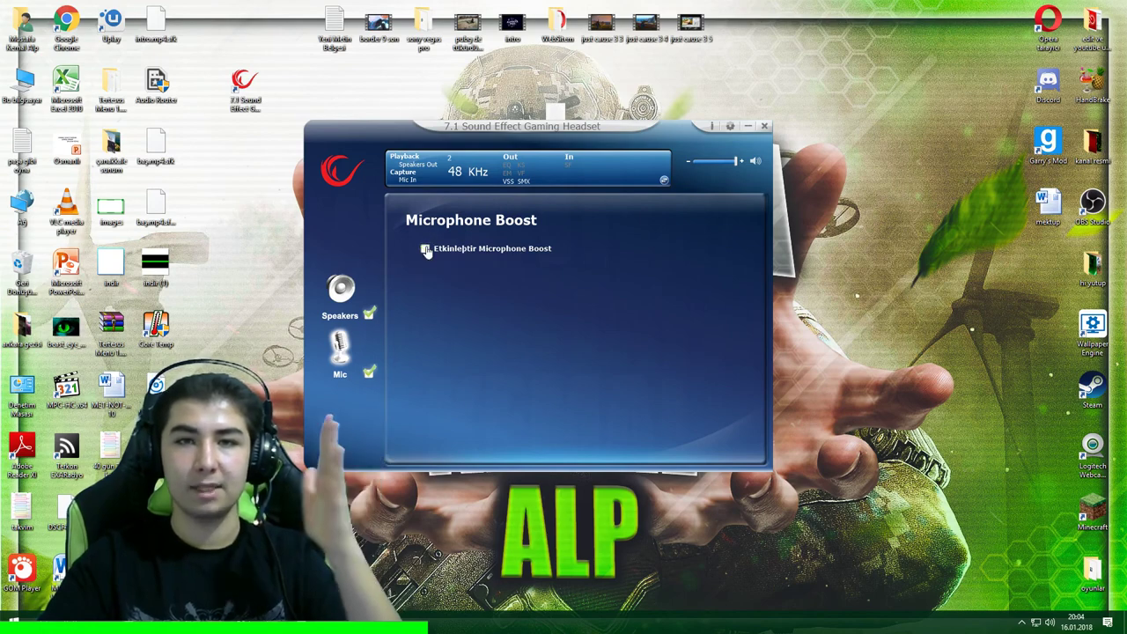
pyautogui.click(427, 249)
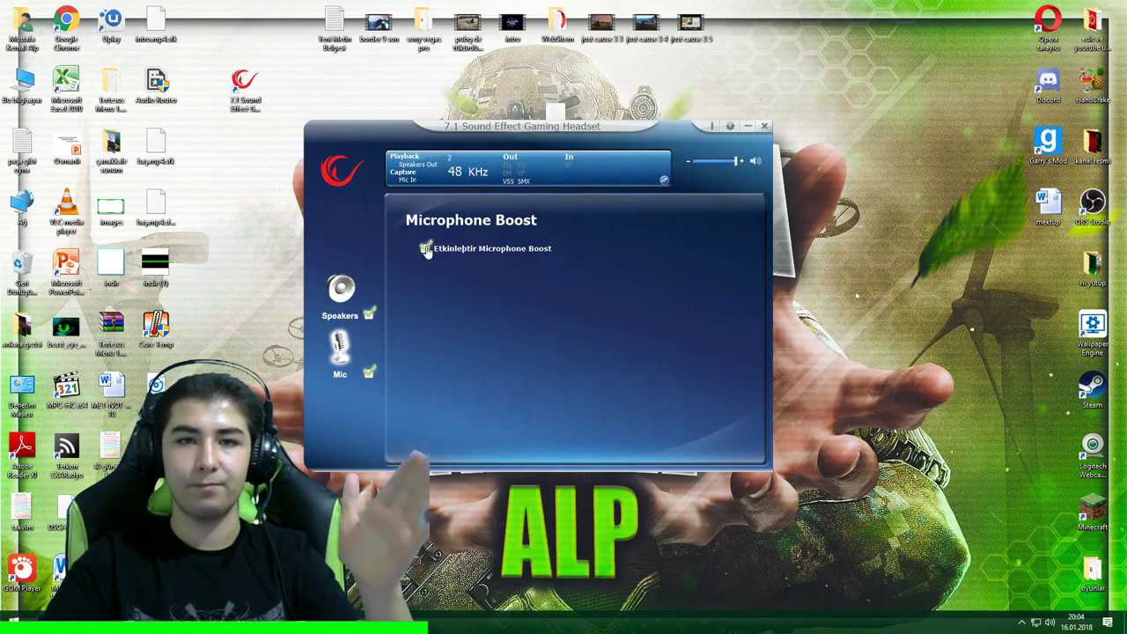